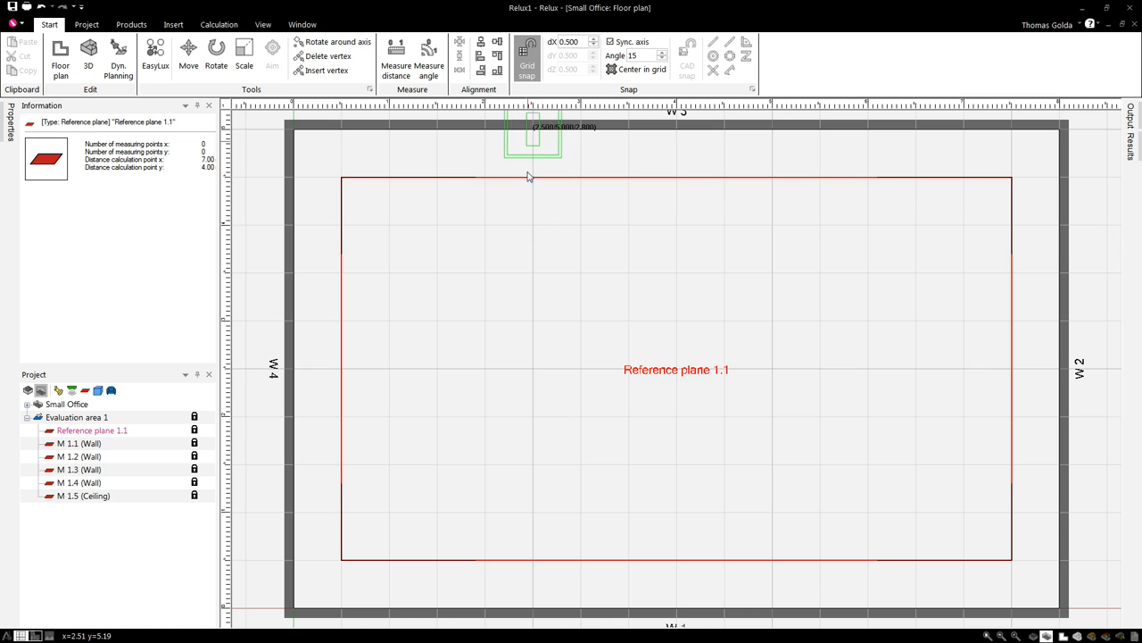
- Change the grid snap dX spacing from 0.500 to 0.600
{"action": "double_click", "coordinate": [570, 45]}
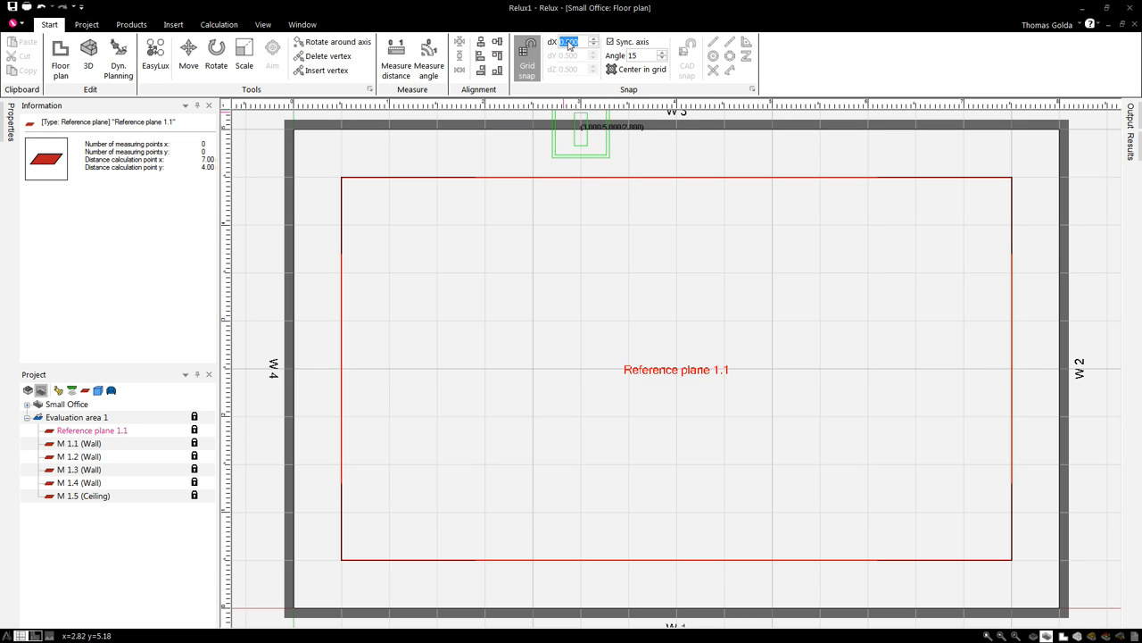
{"action": "left_click", "coordinate": [571, 42]}
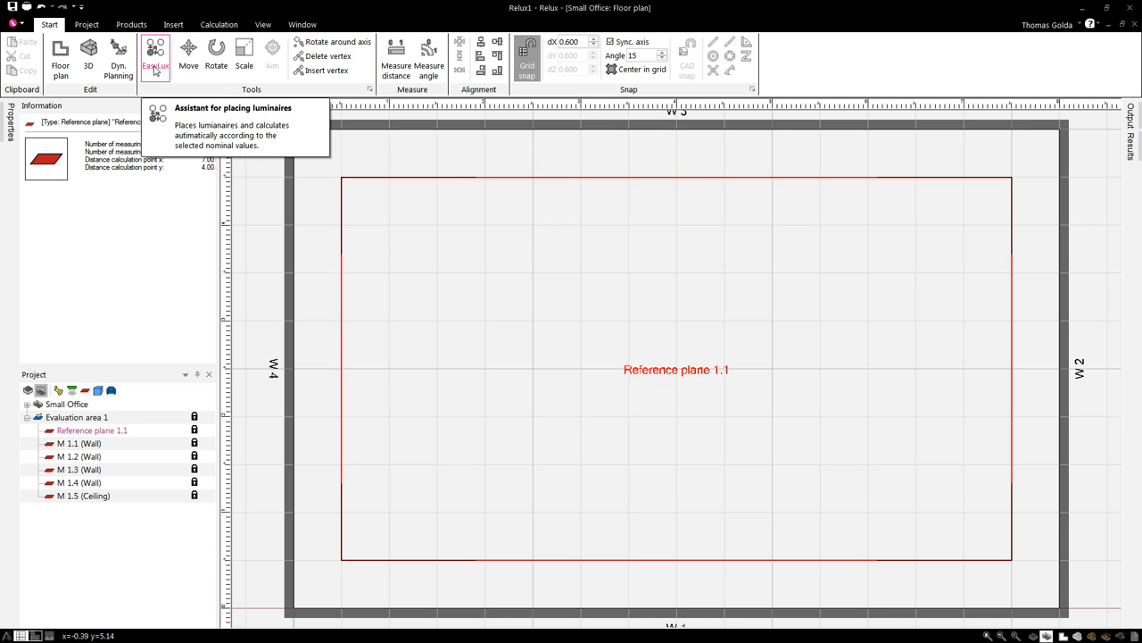
- Launch EasyLux to auto-place nine recessed LED luminaires in a 3×3 grid for 500 lx
{"action": "left_click", "coordinate": [156, 70]}
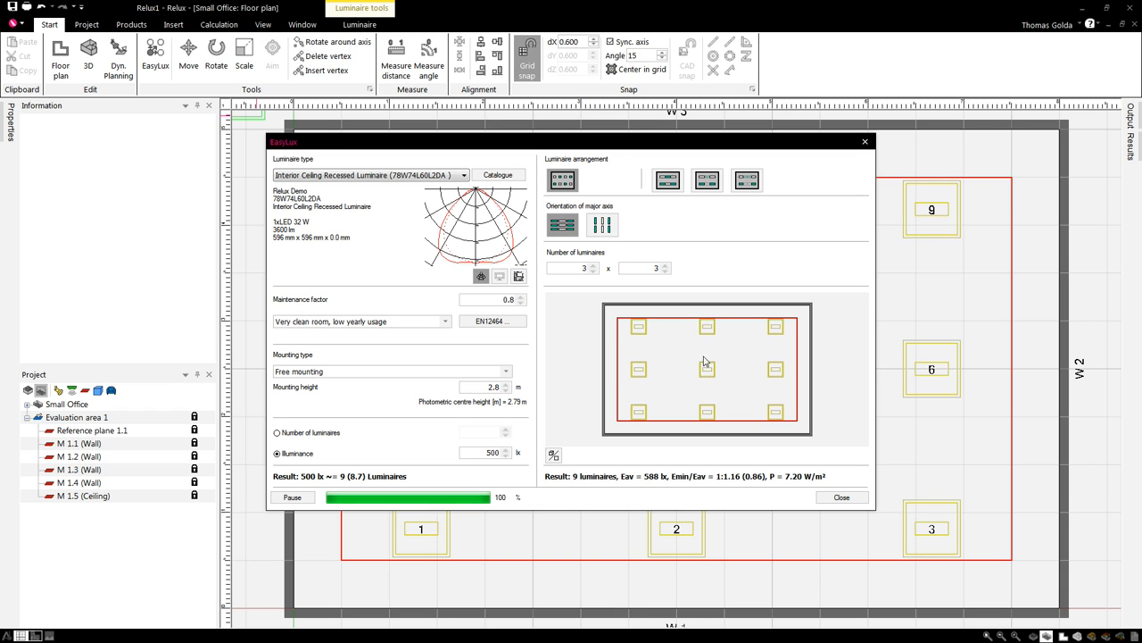
{"action": "left_click_drag", "start_coordinate": [696, 146], "coordinate": [581, 136]}
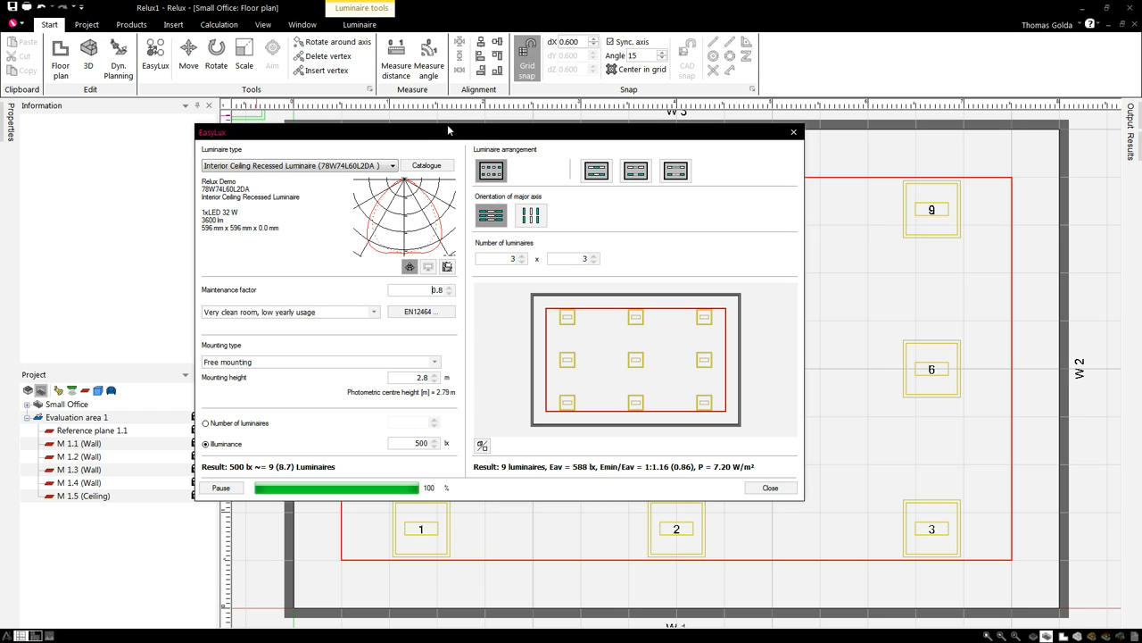
{"action": "left_click_drag", "start_coordinate": [461, 132], "coordinate": [425, 128]}
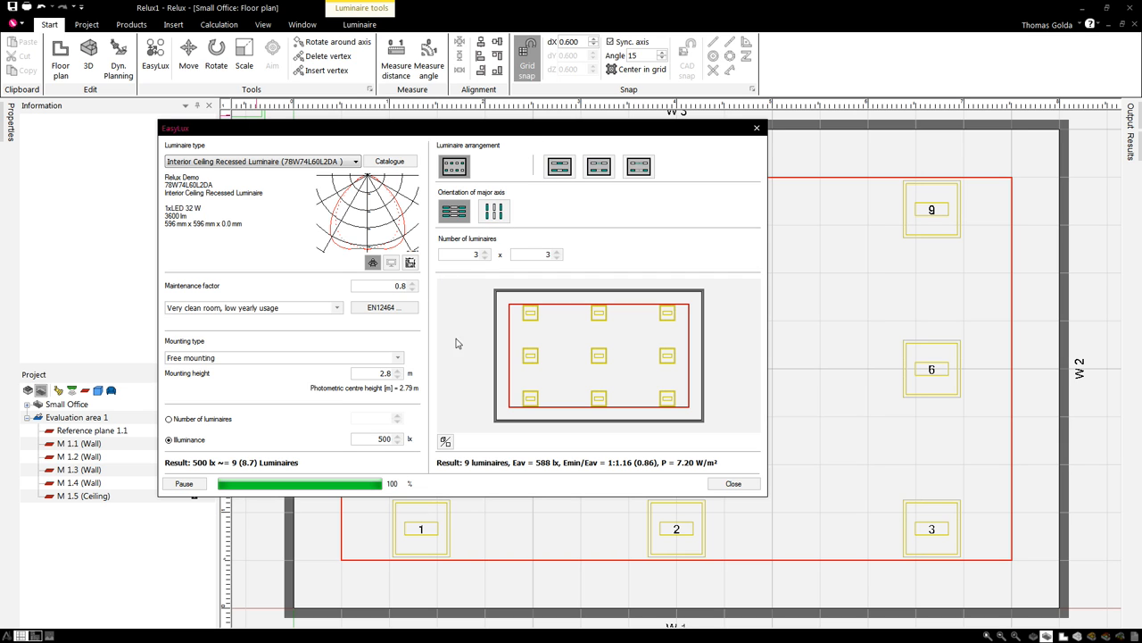
{"action": "left_click_drag", "start_coordinate": [538, 127], "coordinate": [518, 118]}
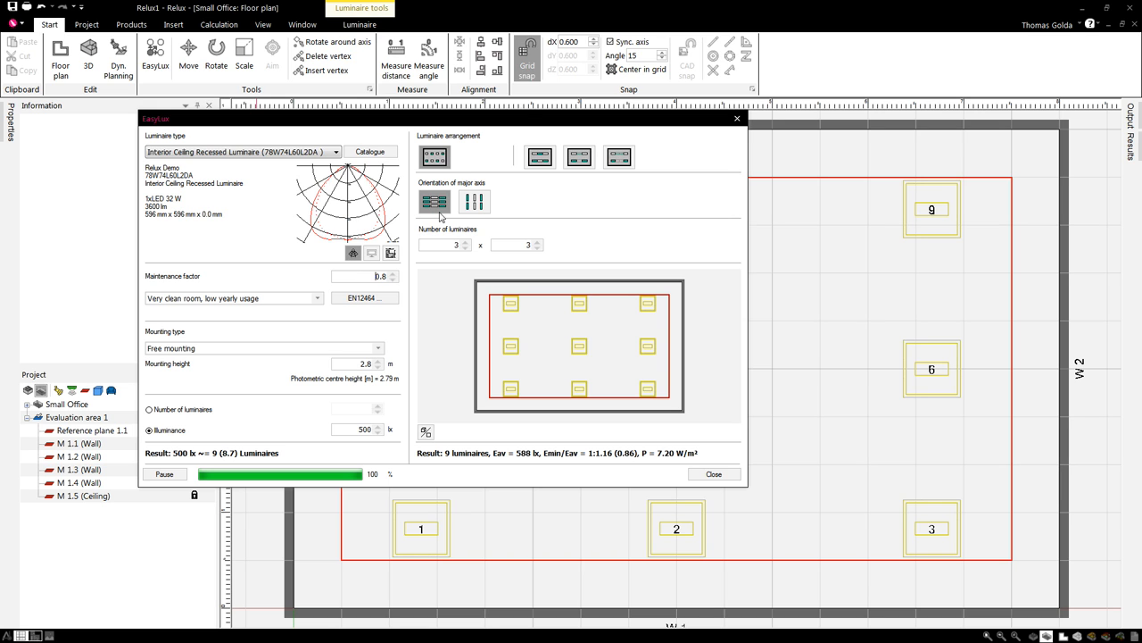
{"action": "left_click_drag", "start_coordinate": [533, 117], "coordinate": [550, 120]}
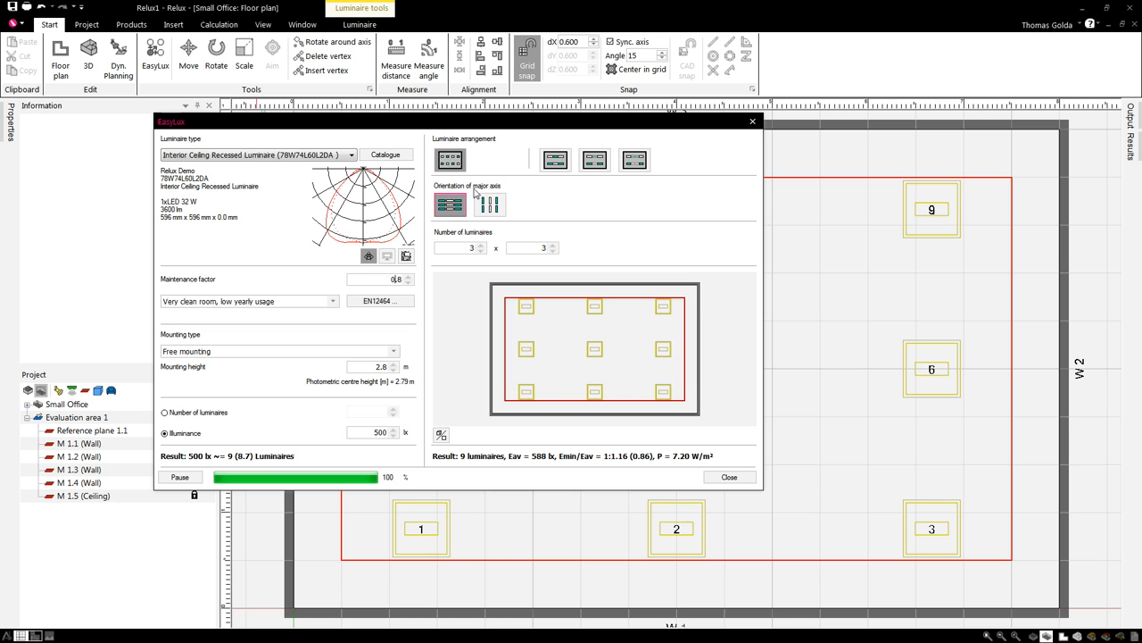
{"action": "left_click_drag", "start_coordinate": [502, 121], "coordinate": [510, 123]}
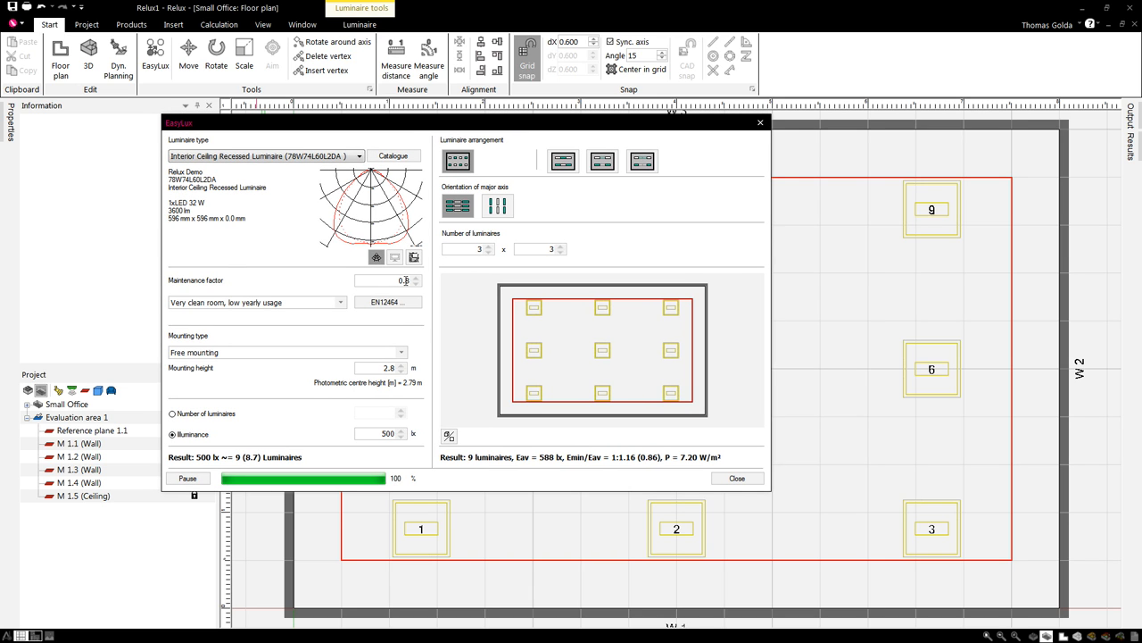
{"action": "left_click_drag", "start_coordinate": [565, 123], "coordinate": [580, 123]}
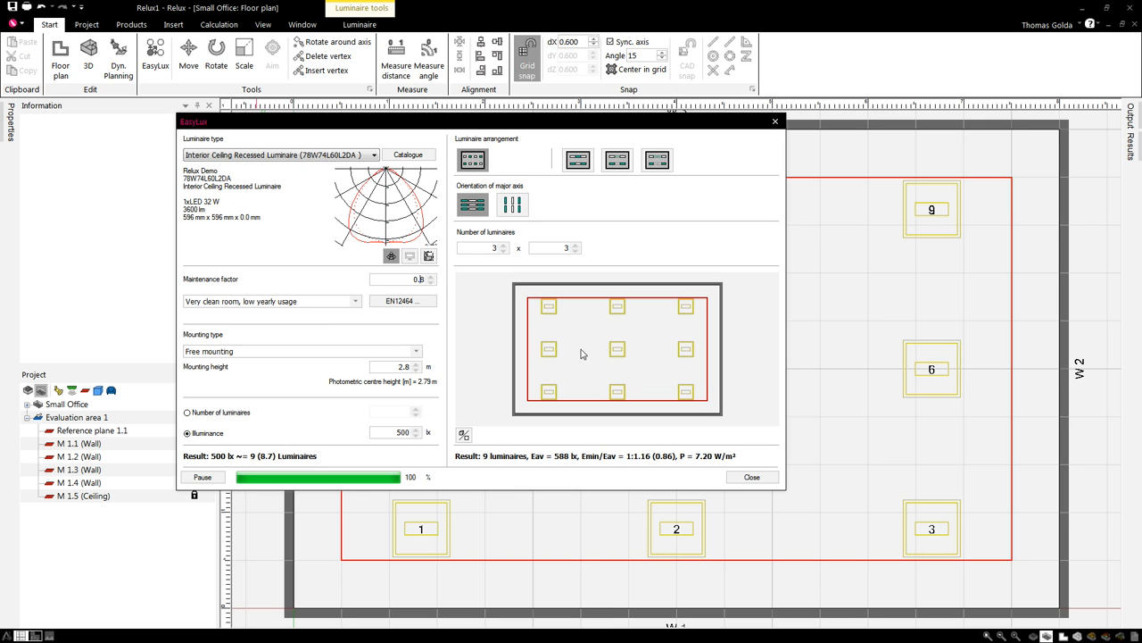
{"action": "left_click_drag", "start_coordinate": [622, 122], "coordinate": [638, 122]}
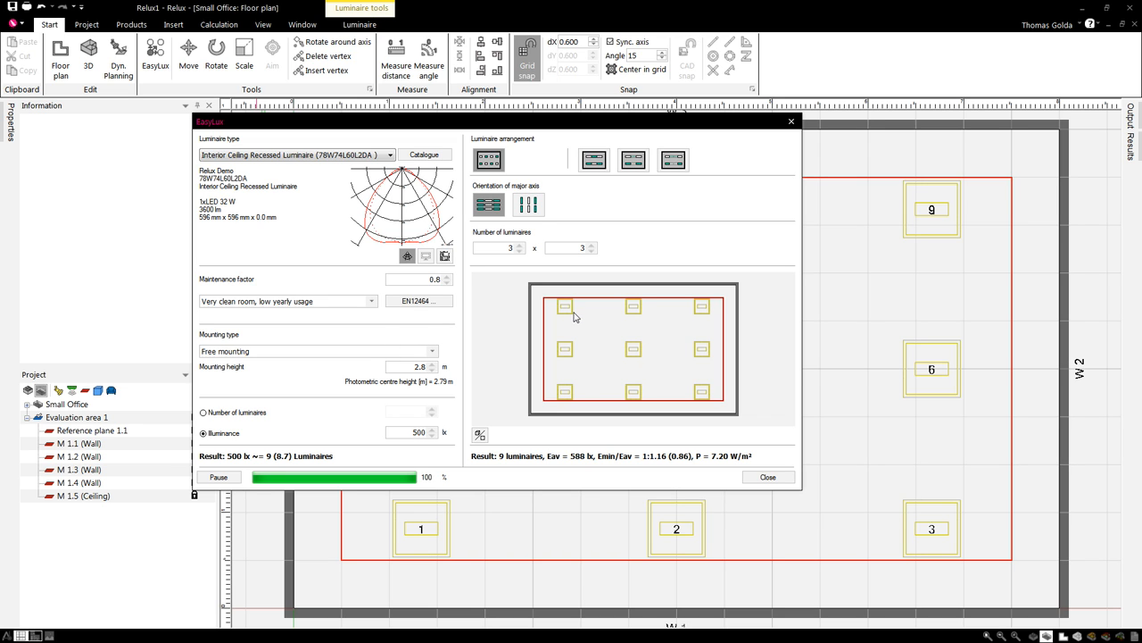
{"action": "left_click_drag", "start_coordinate": [658, 117], "coordinate": [650, 118]}
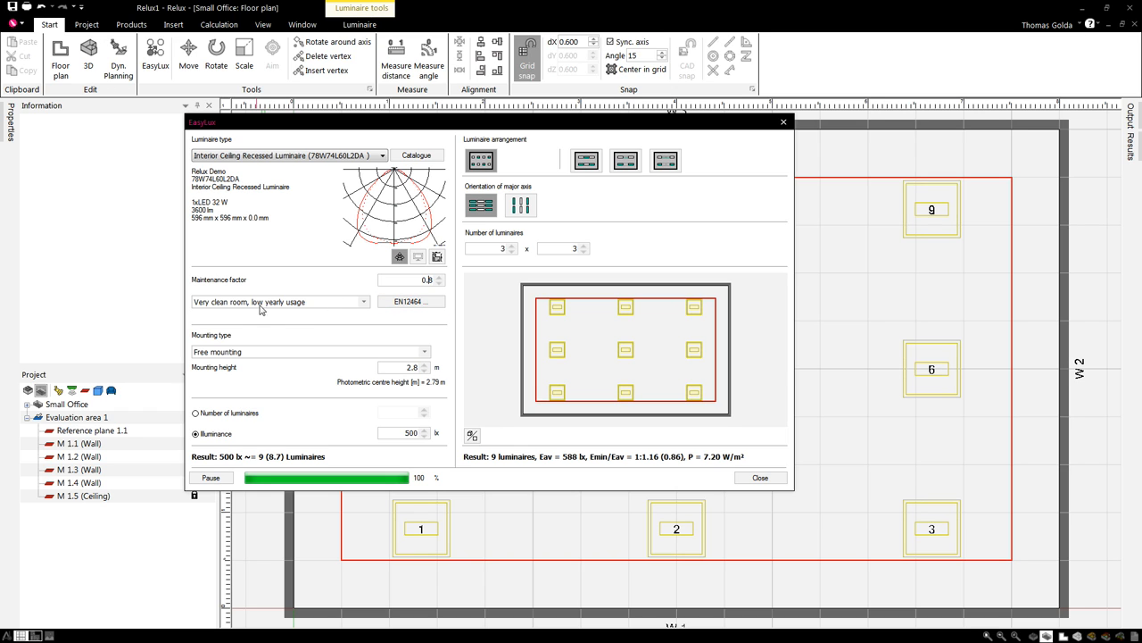
- Choose 'Interior or exterior installation, high pollution', giving maintenance factor 0.5 and a 4×4 layout
{"action": "left_click", "coordinate": [363, 304]}
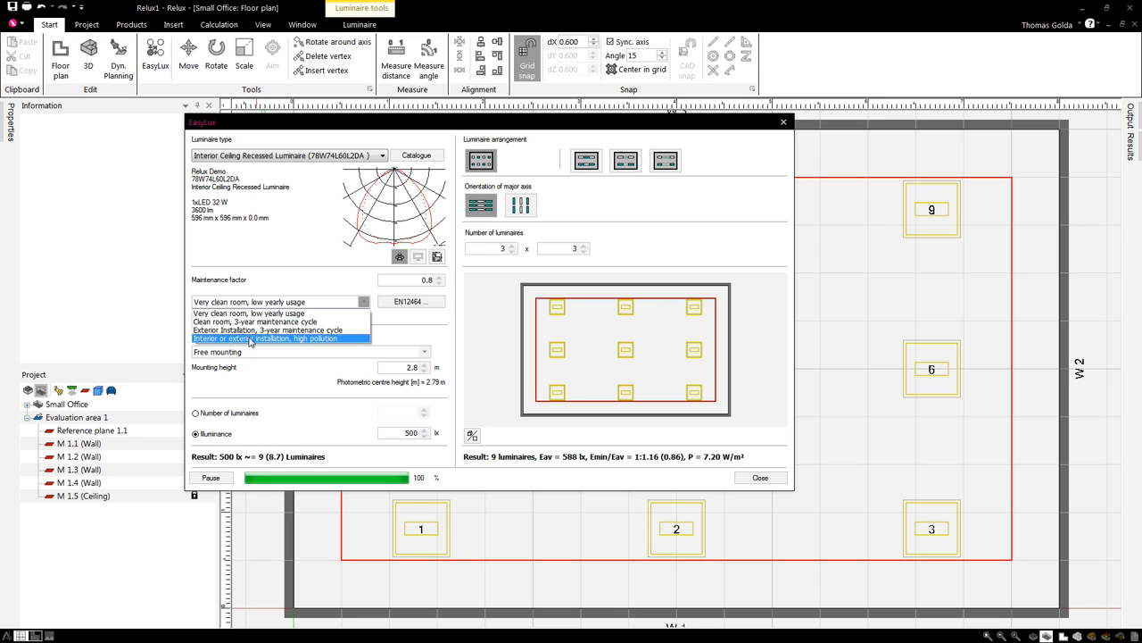
{"action": "left_click", "coordinate": [330, 338]}
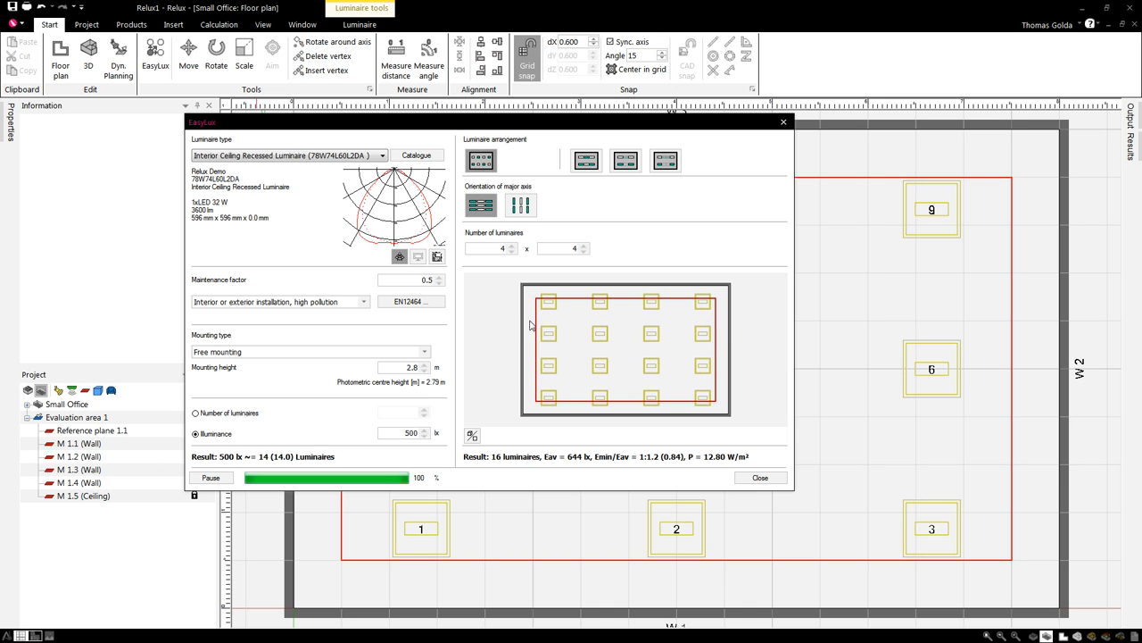
{"action": "left_click_drag", "start_coordinate": [582, 115], "coordinate": [523, 128]}
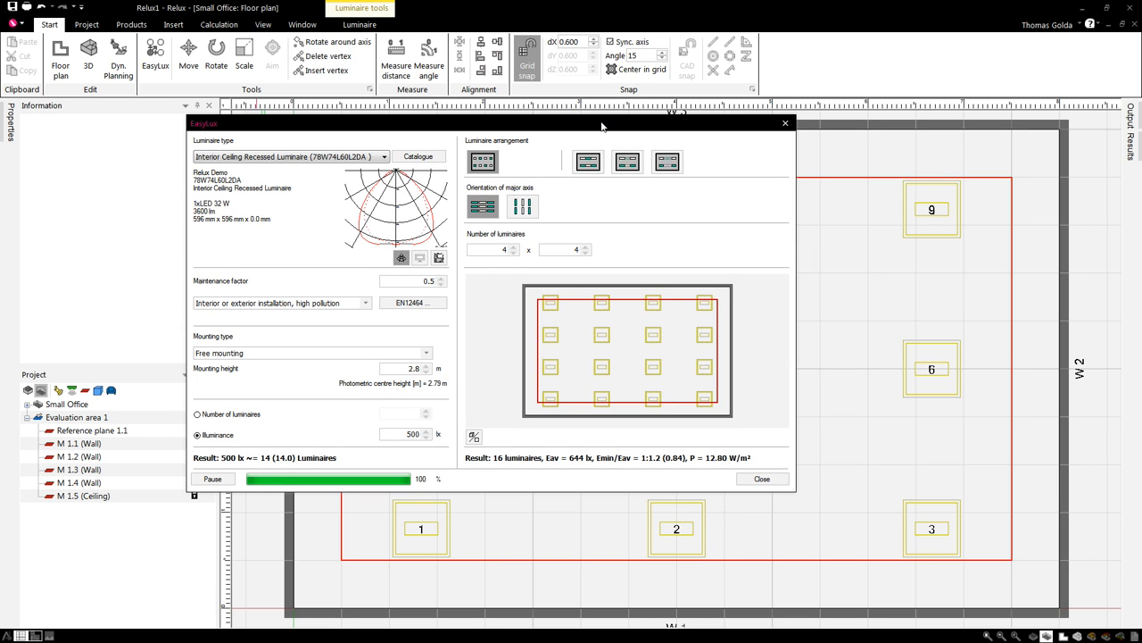
{"action": "left_click_drag", "start_coordinate": [604, 123], "coordinate": [613, 116]}
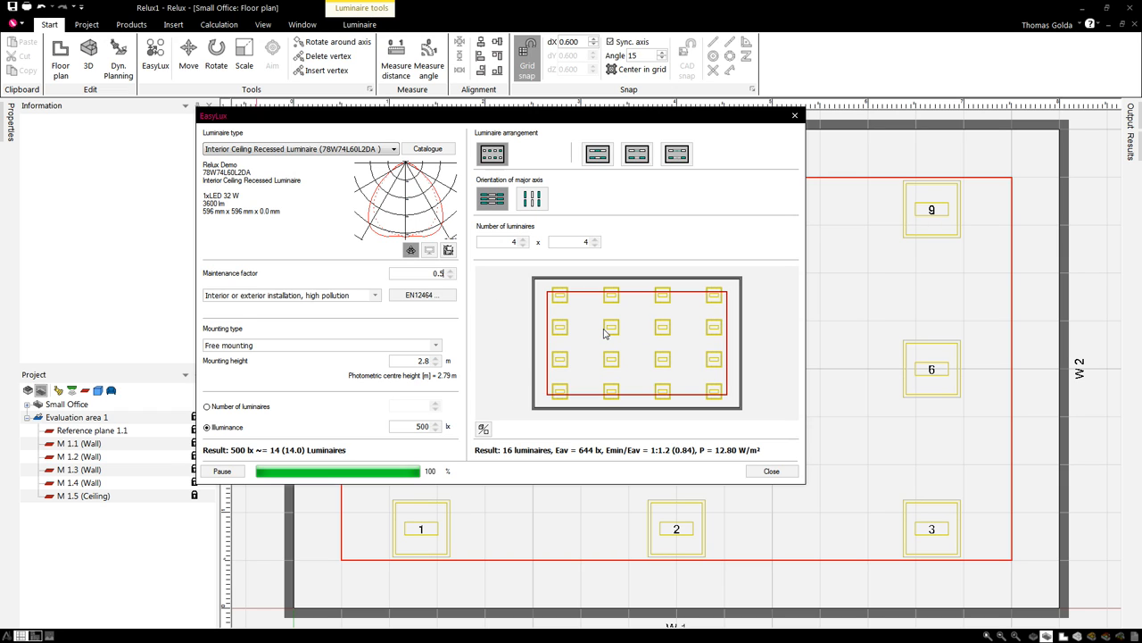
- Set maintenance factor 0.8 with 'Very clean room, low yearly usage', restoring nine luminaires at 588 lx
{"action": "key", "text": "BackSpace"}
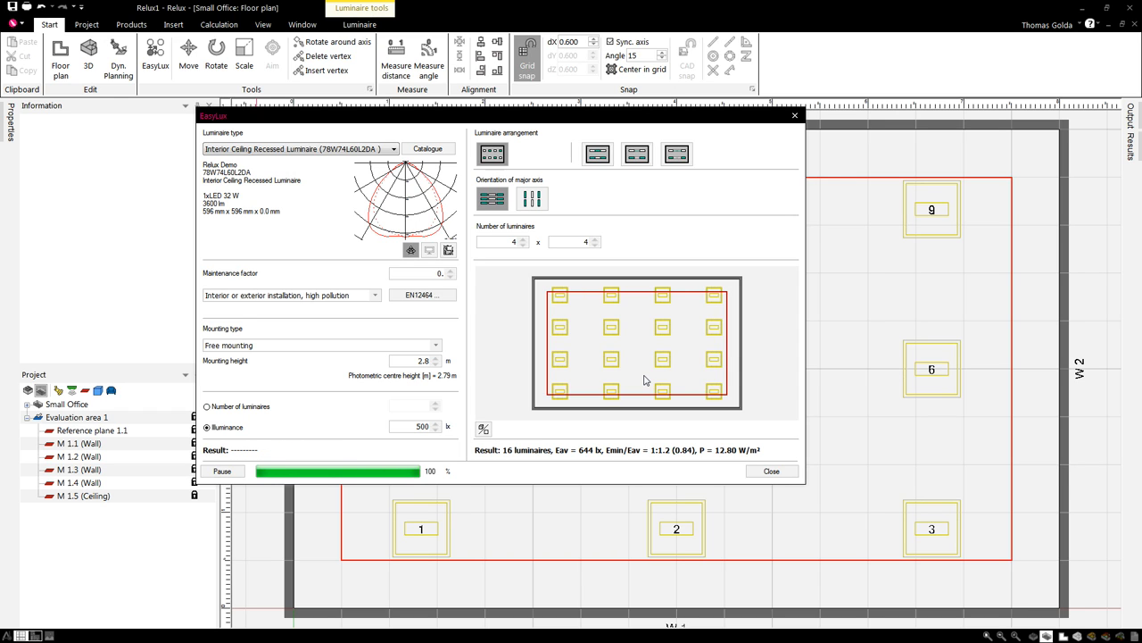
{"action": "type", "text": "8"}
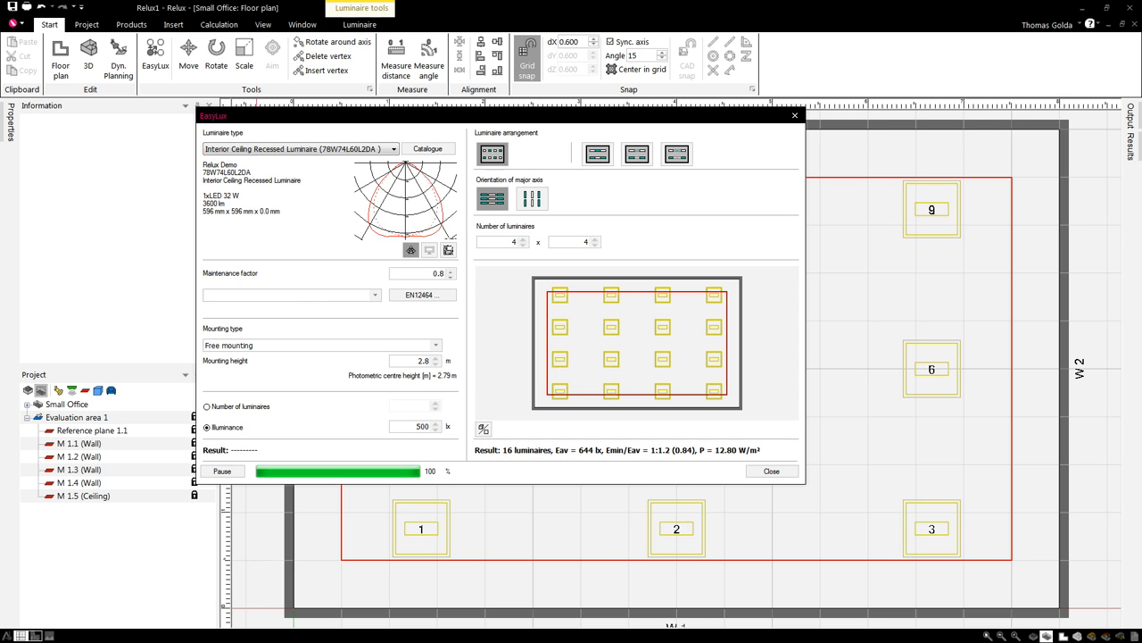
{"action": "left_click", "coordinate": [375, 294]}
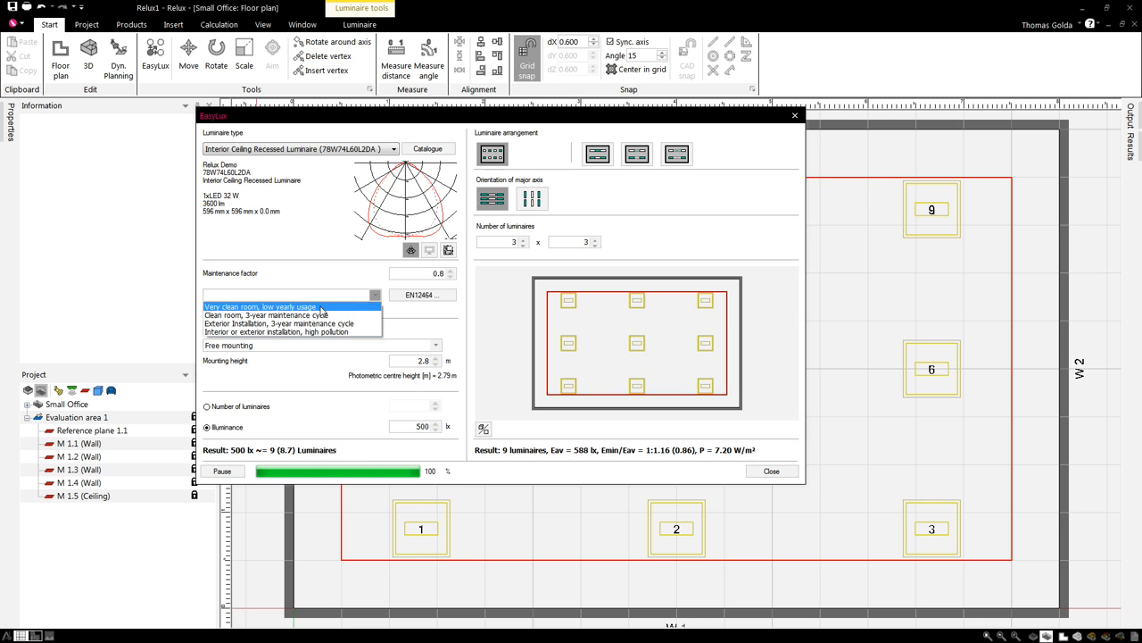
{"action": "left_click", "coordinate": [326, 307]}
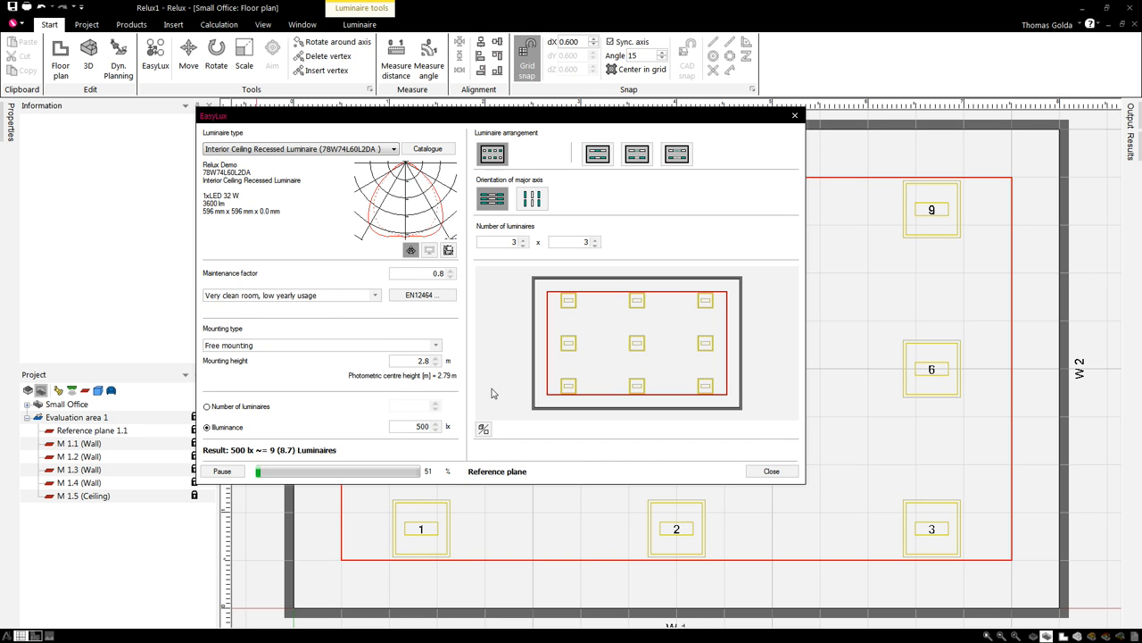
{"action": "left_click_drag", "start_coordinate": [561, 119], "coordinate": [543, 121]}
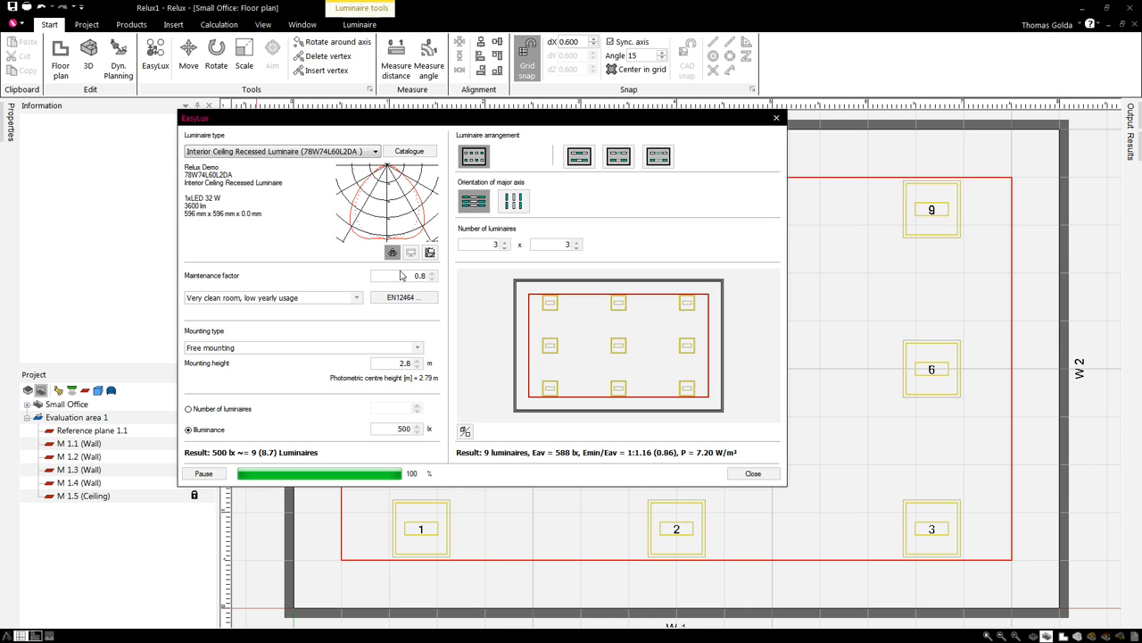
- Open the standards-based maintenance factor calculation and dismiss its standardised-data note
{"action": "left_click", "coordinate": [413, 302]}
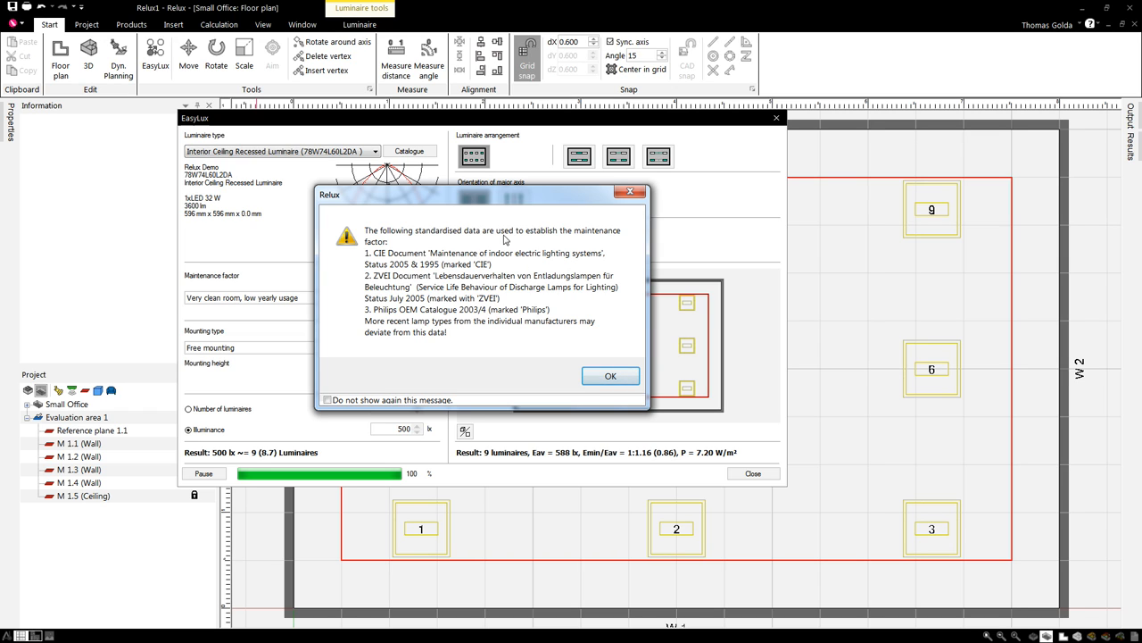
{"action": "left_click", "coordinate": [610, 378]}
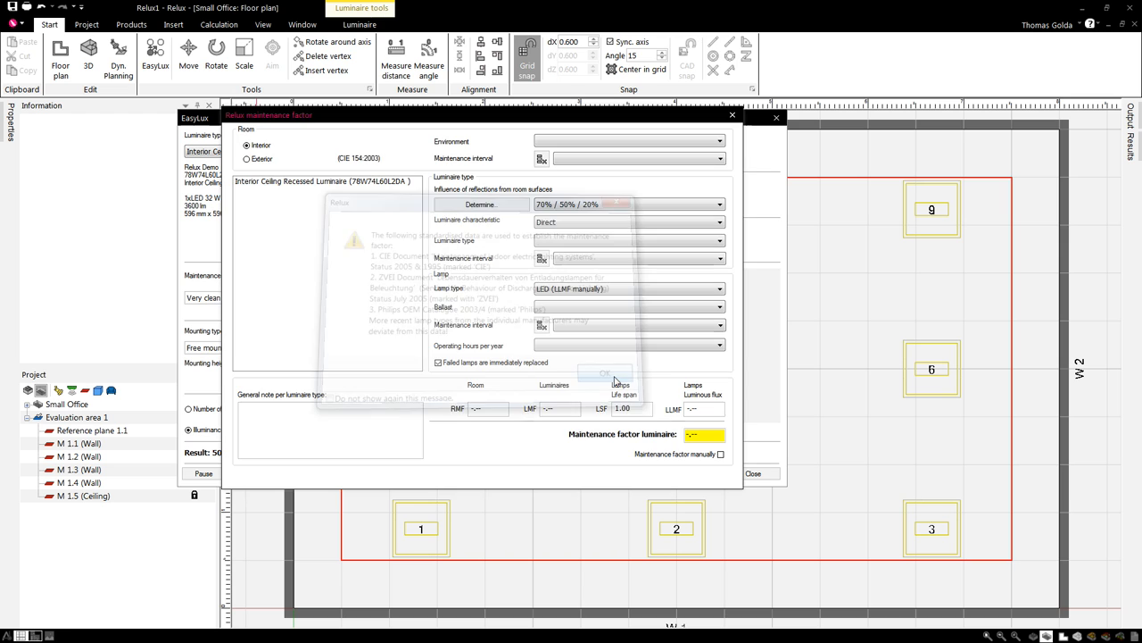
{"action": "left_click_drag", "start_coordinate": [530, 114], "coordinate": [465, 132]}
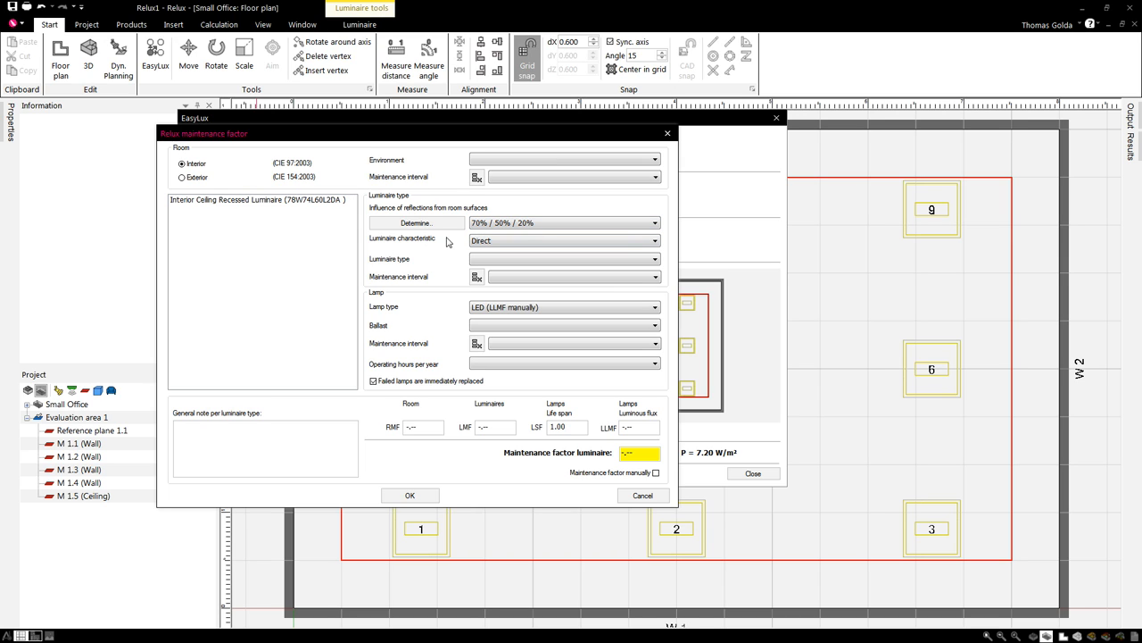
- Keep Direct characteristic and LED (LLMF manually) lamp type, then accept, triggering the missing-factors warning
{"action": "left_click", "coordinate": [563, 242]}
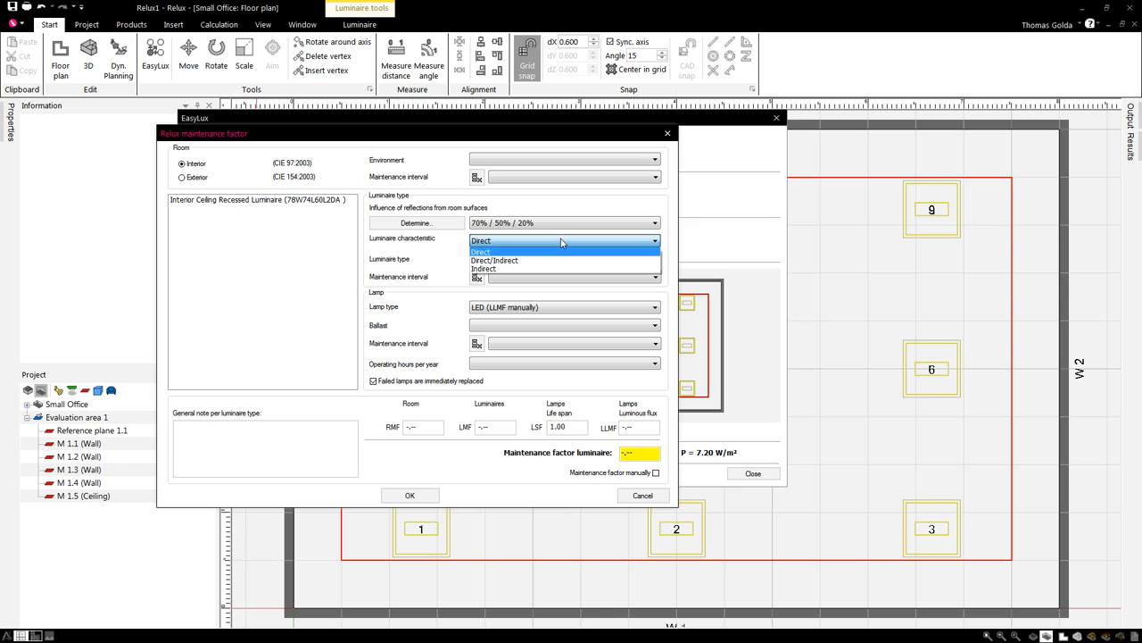
{"action": "left_click", "coordinate": [562, 242]}
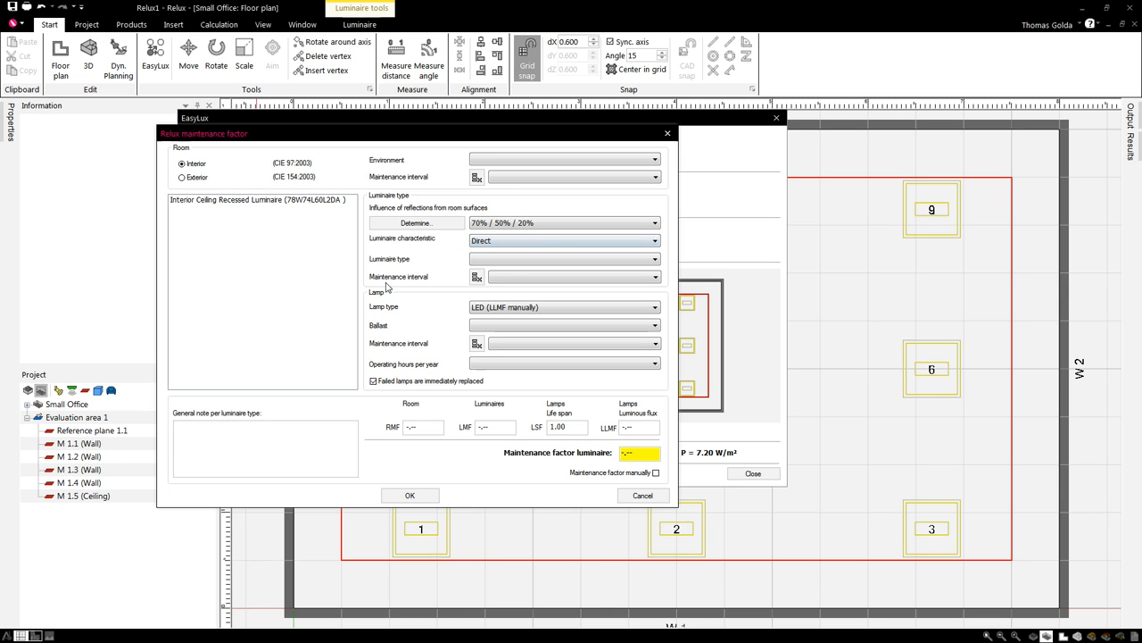
{"action": "left_click", "coordinate": [631, 281]}
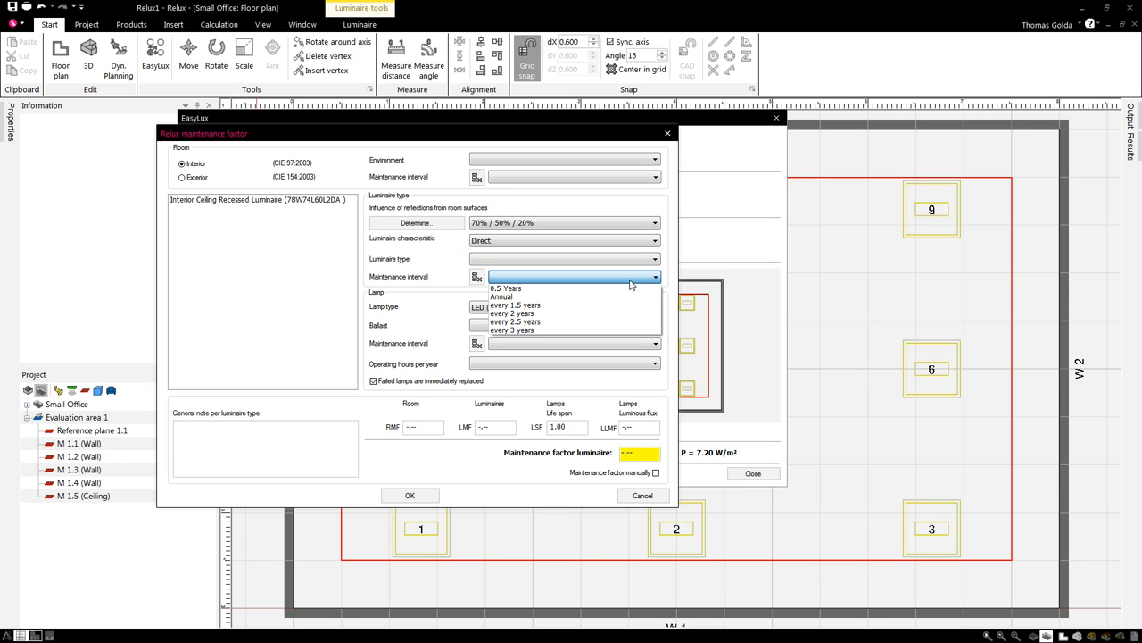
{"action": "left_click", "coordinate": [633, 282]}
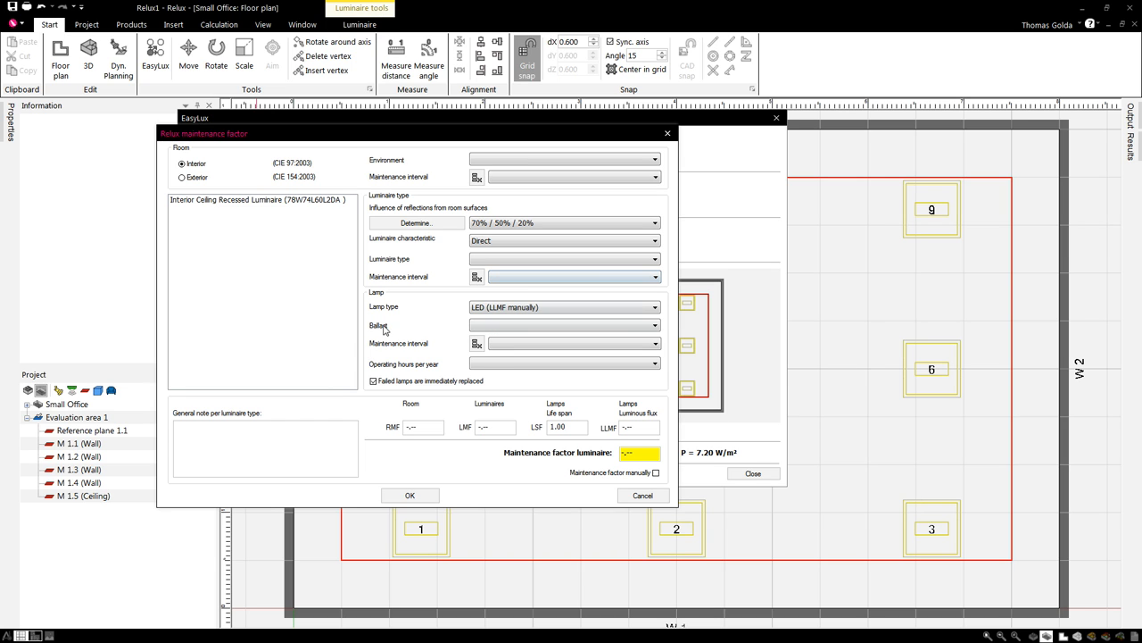
{"action": "left_click", "coordinate": [641, 309]}
{"action": "left_click", "coordinate": [641, 311]}
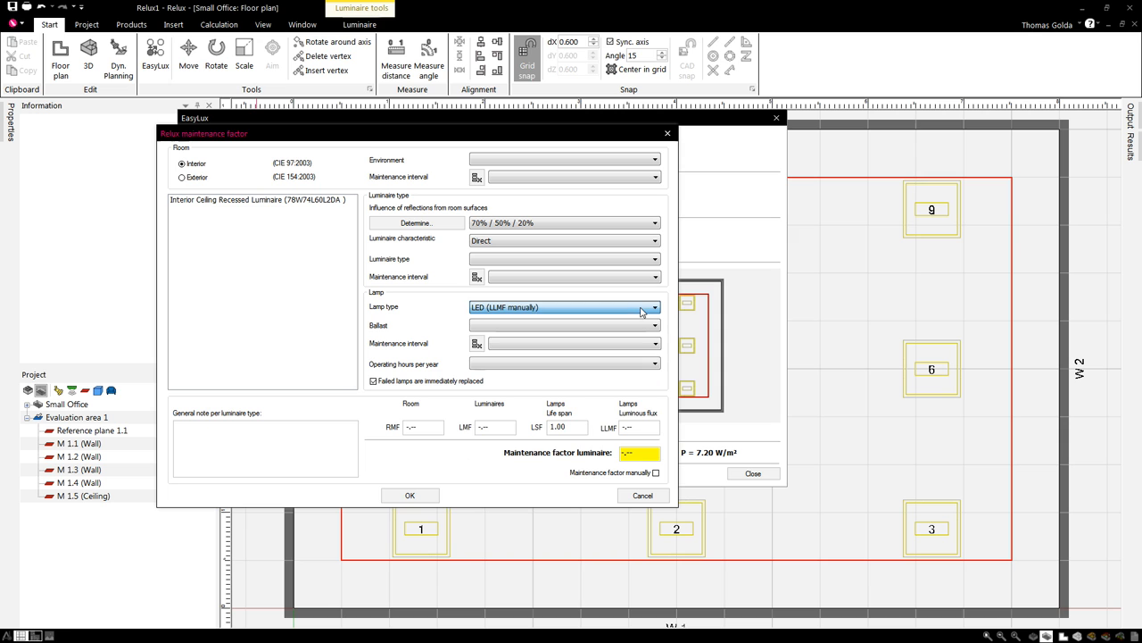
{"action": "left_click_drag", "start_coordinate": [531, 136], "coordinate": [532, 104]}
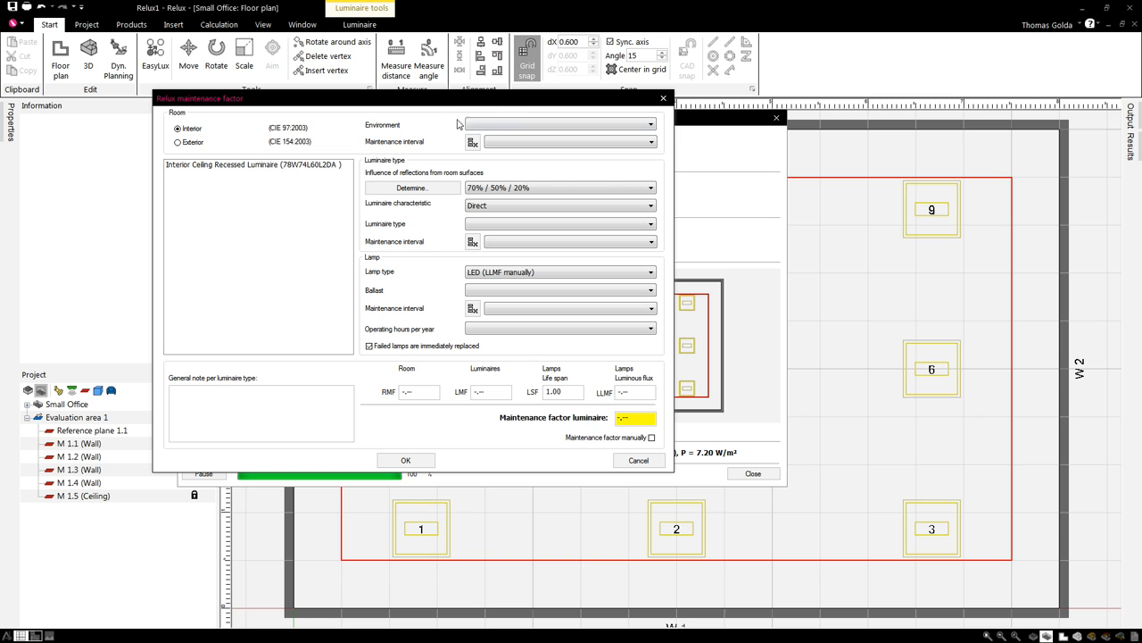
{"action": "left_click_drag", "start_coordinate": [502, 98], "coordinate": [416, 134]}
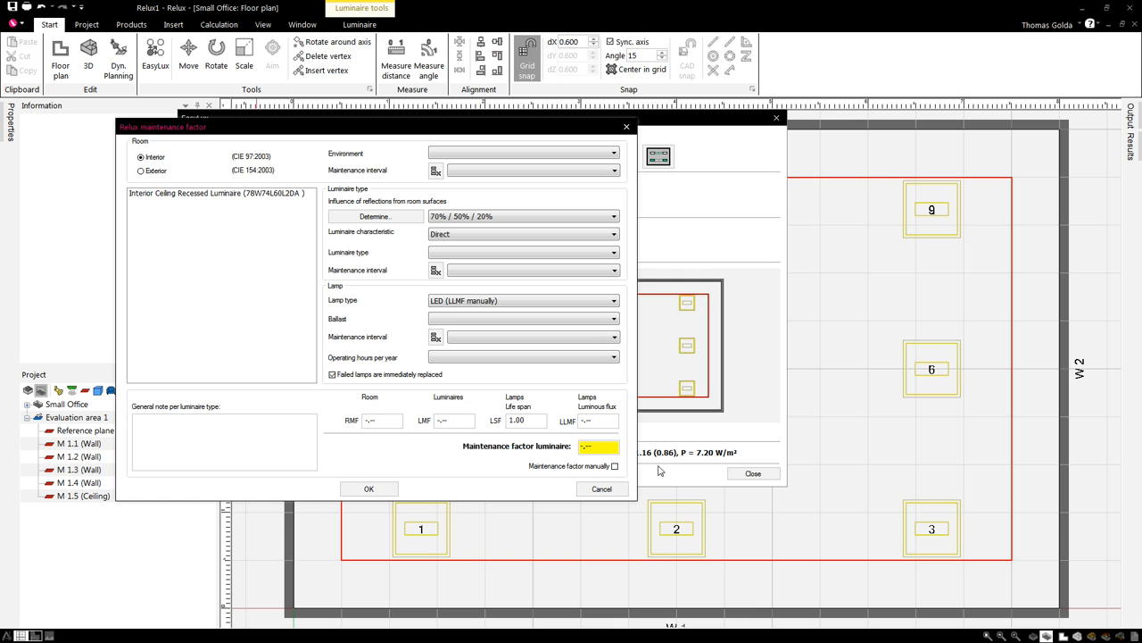
{"action": "left_click", "coordinate": [368, 489]}
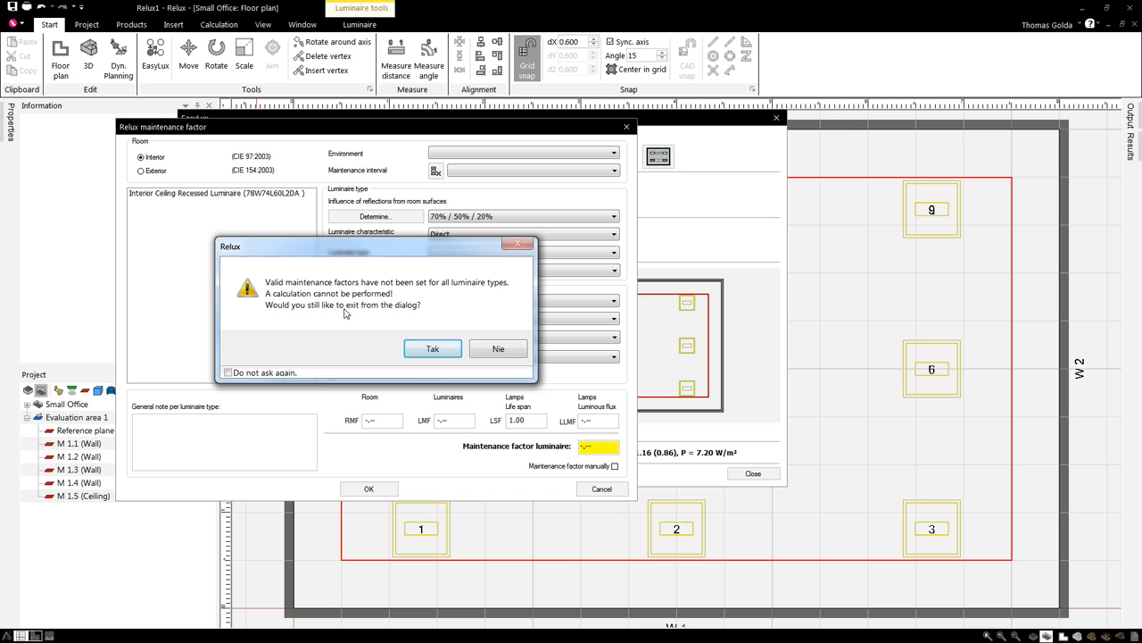
- Confirm exiting without valid factors and reselect 'Very clean room, low yearly usage' for maintenance factor 0.8
{"action": "left_click", "coordinate": [434, 348]}
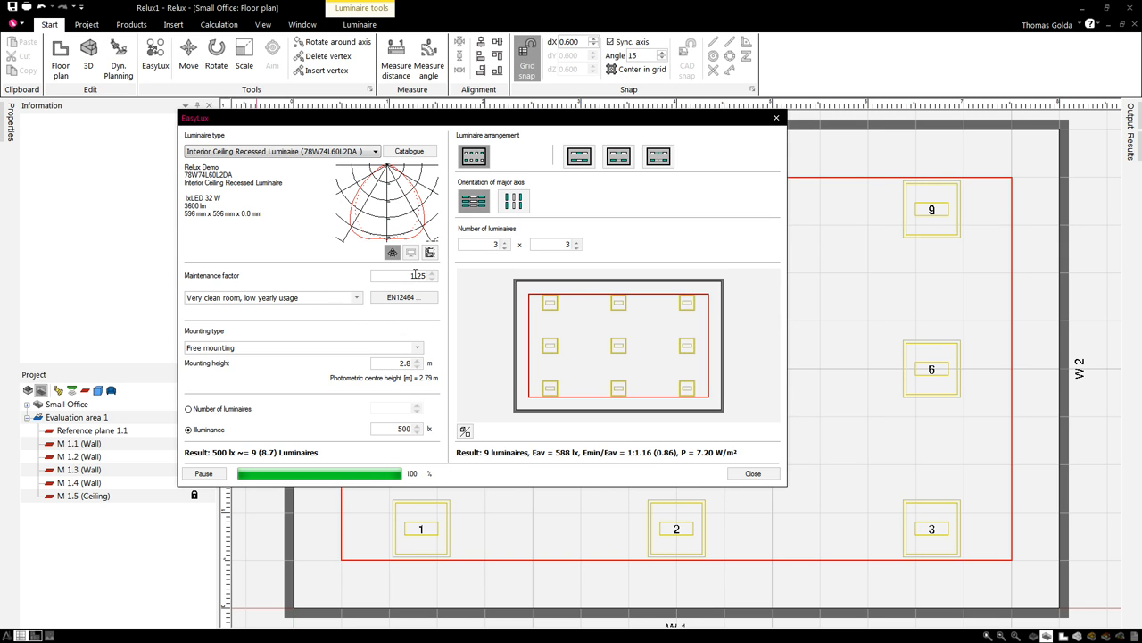
{"action": "left_click", "coordinate": [357, 298]}
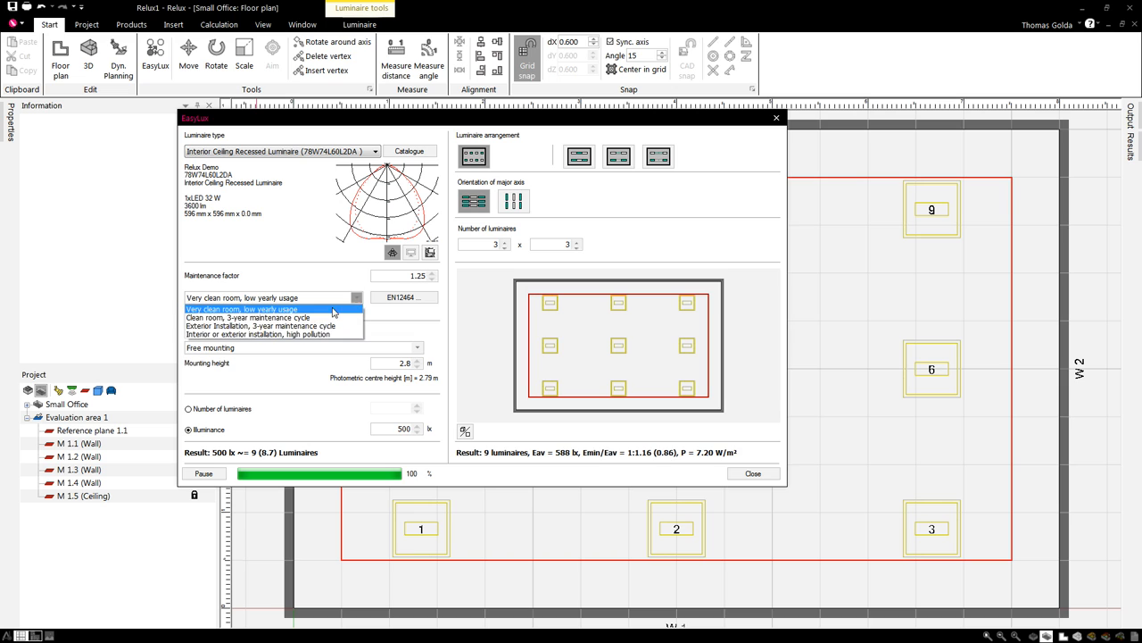
{"action": "left_click", "coordinate": [334, 309]}
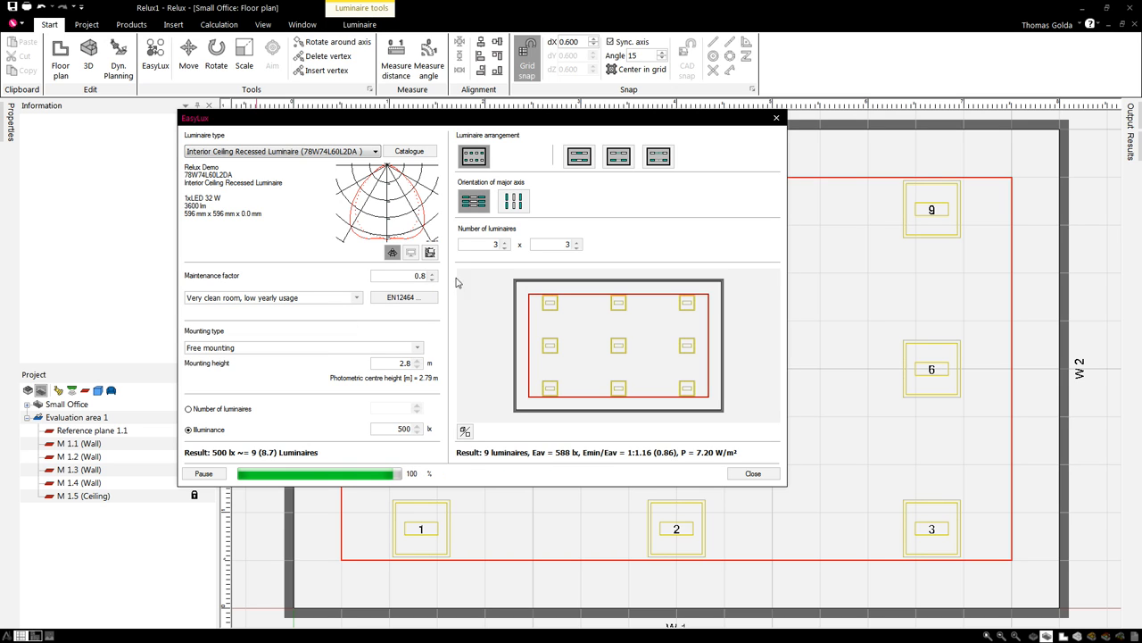
{"action": "left_click_drag", "start_coordinate": [586, 119], "coordinate": [579, 122]}
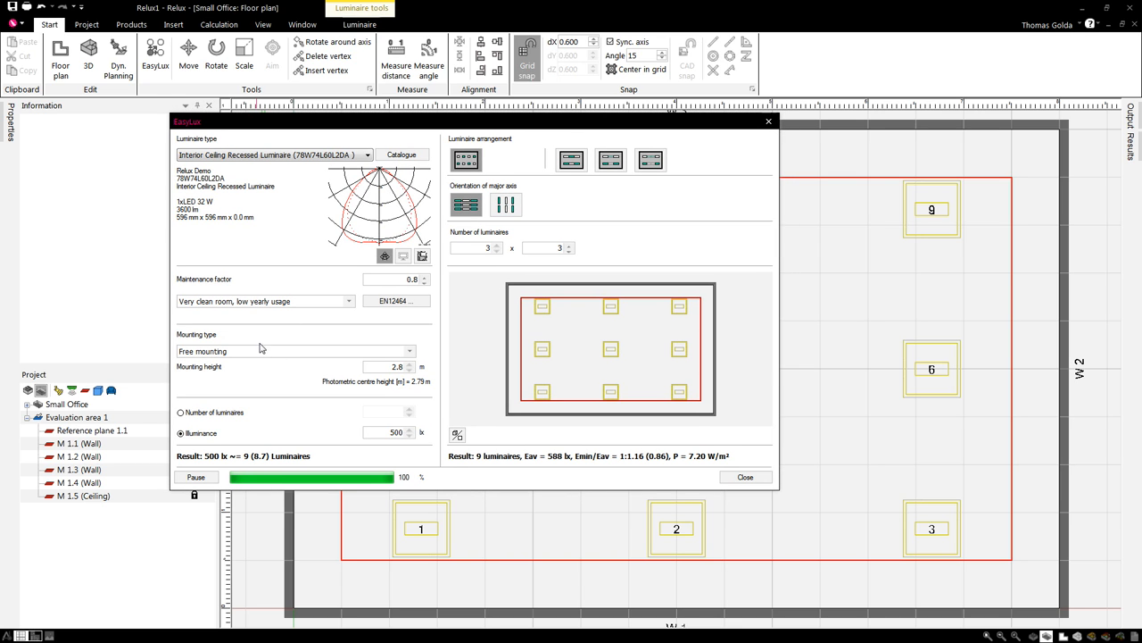
{"action": "left_click", "coordinate": [410, 352]}
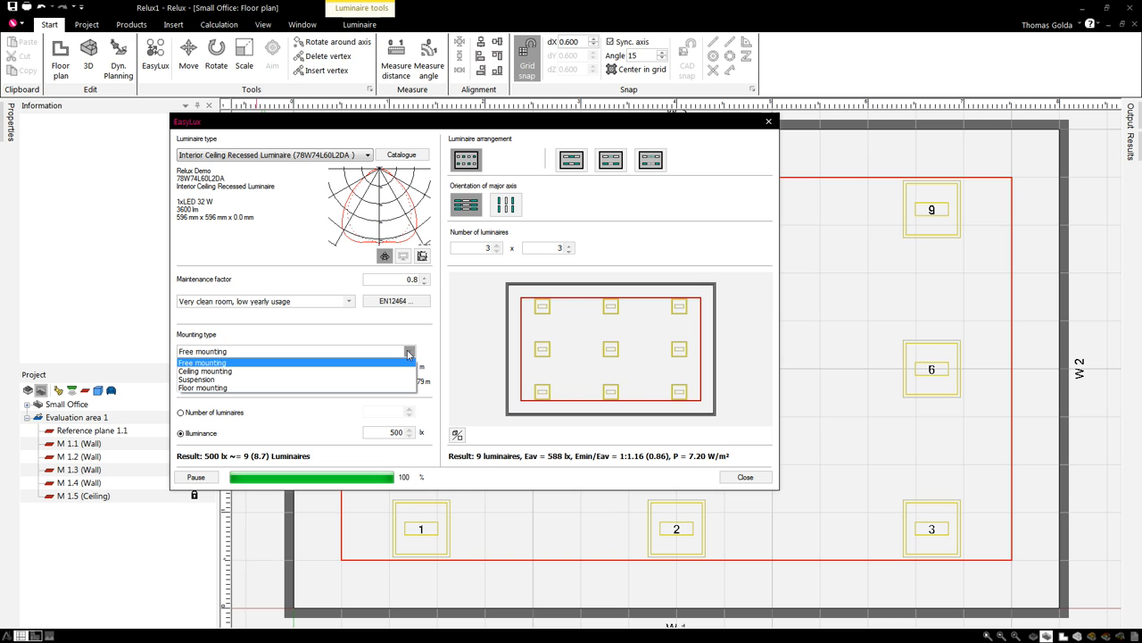
{"action": "left_click", "coordinate": [409, 352]}
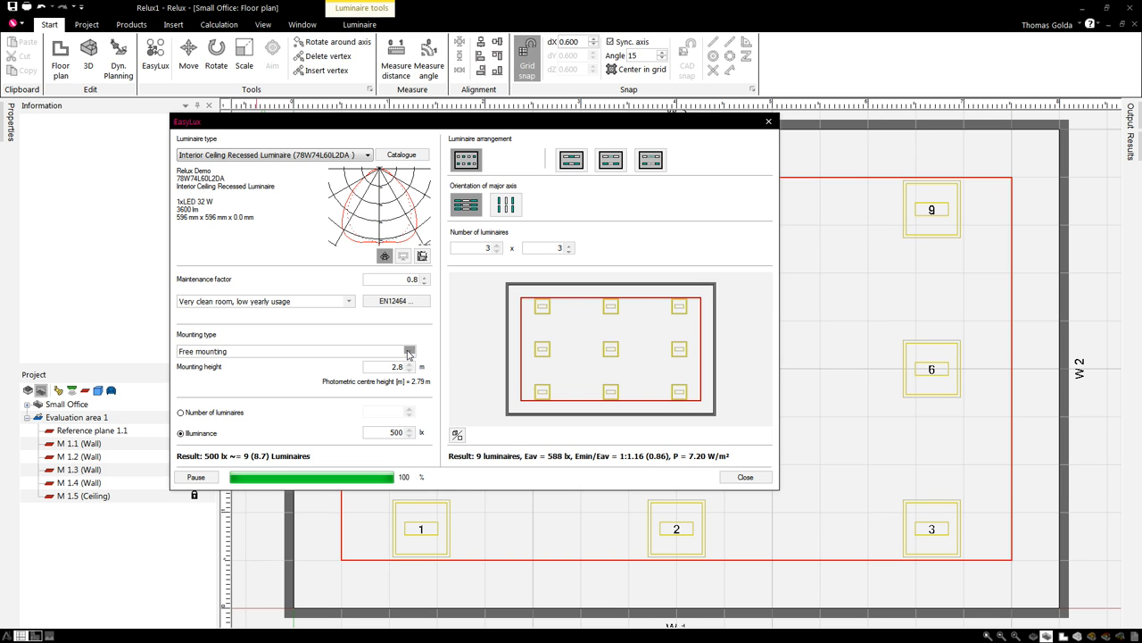
{"action": "left_click", "coordinate": [409, 352]}
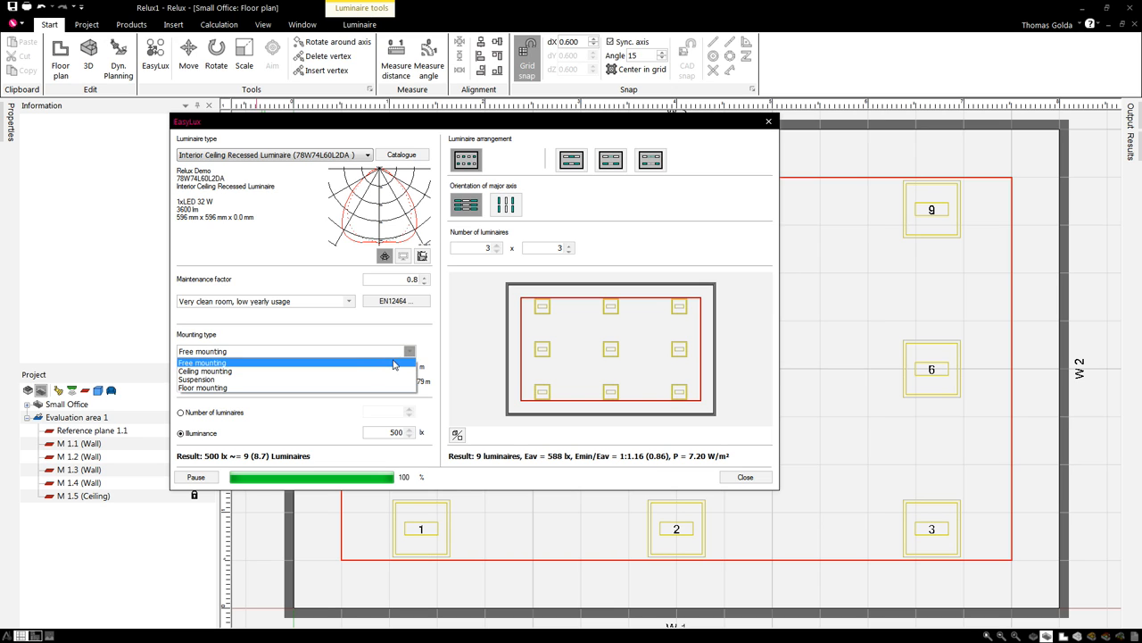
{"action": "left_click", "coordinate": [345, 363]}
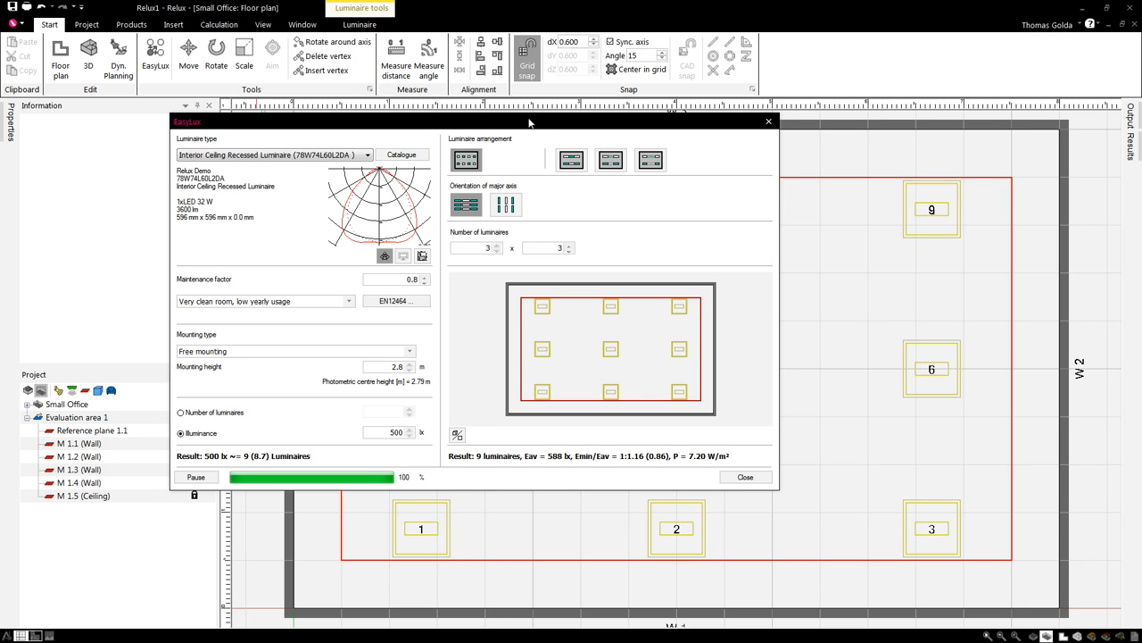
{"action": "left_click_drag", "start_coordinate": [529, 122], "coordinate": [508, 105]}
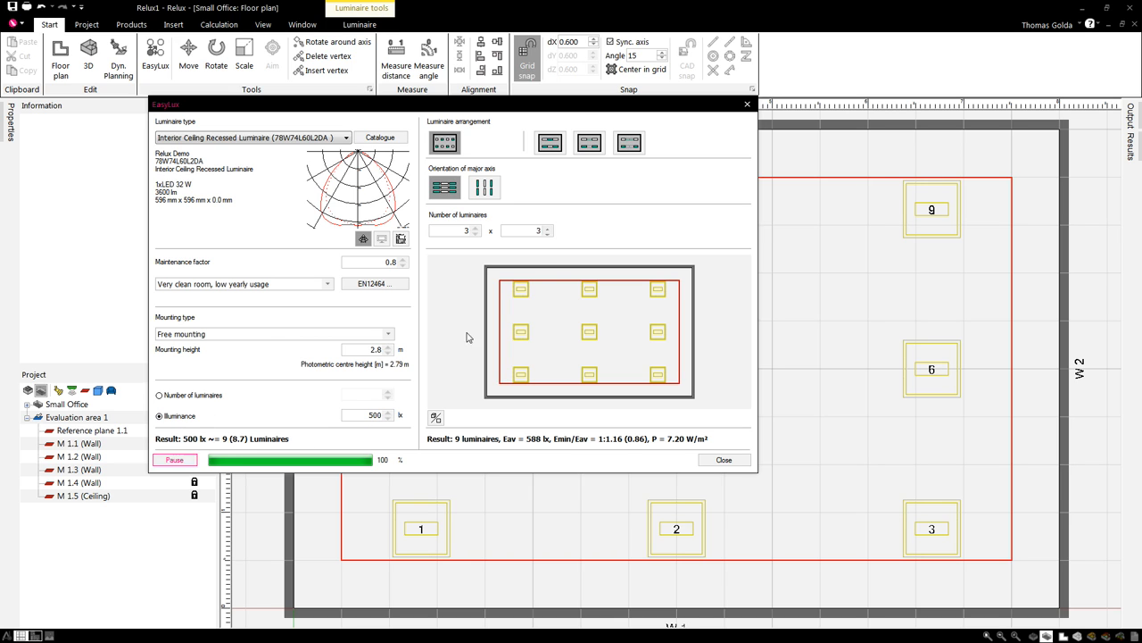
{"action": "left_click_drag", "start_coordinate": [585, 106], "coordinate": [586, 101]}
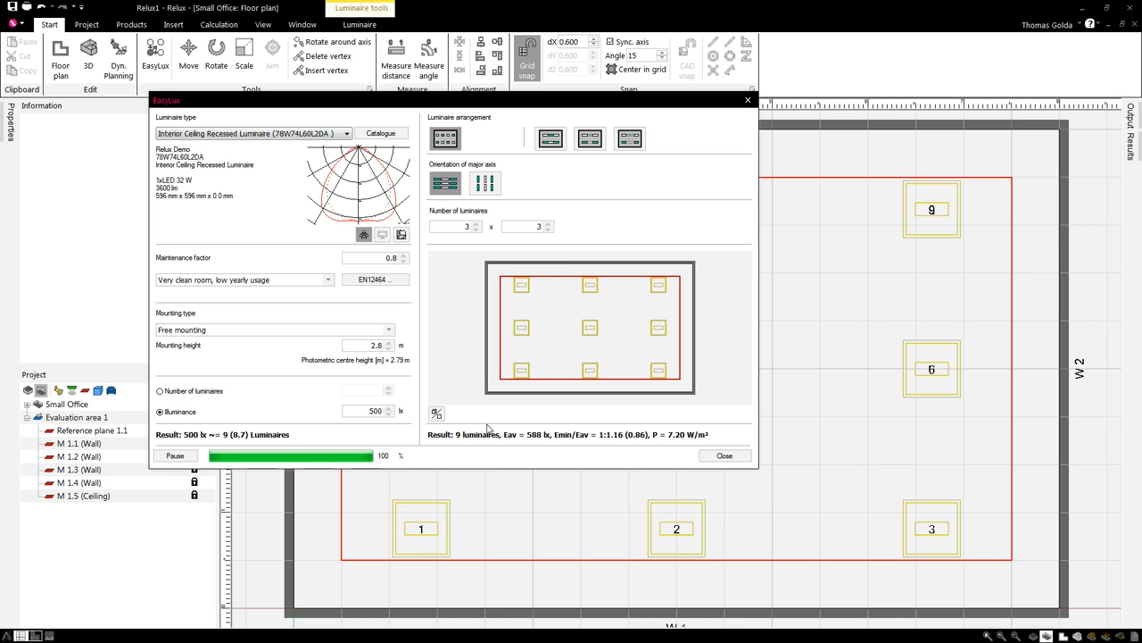
- Close EasyLux and review the Small Office results: Em 588 lx, Emin 506 lx, UGR ≤18.5
{"action": "left_click", "coordinate": [723, 457]}
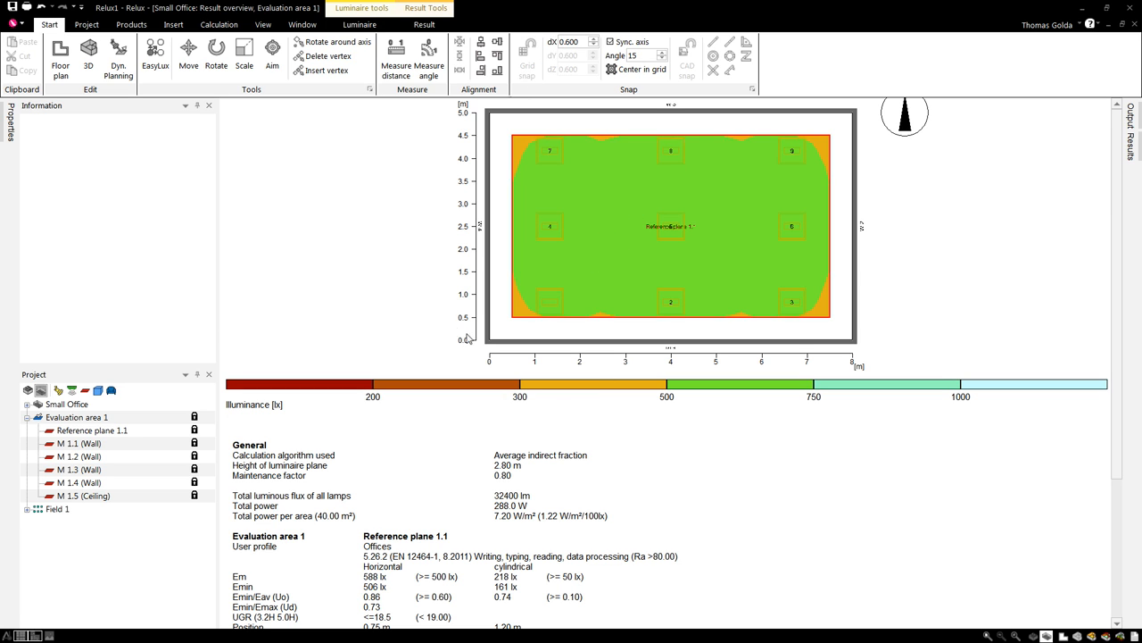
{"action": "scroll", "coordinate": [447, 319], "scroll_direction": "down", "scroll_amount": 5}
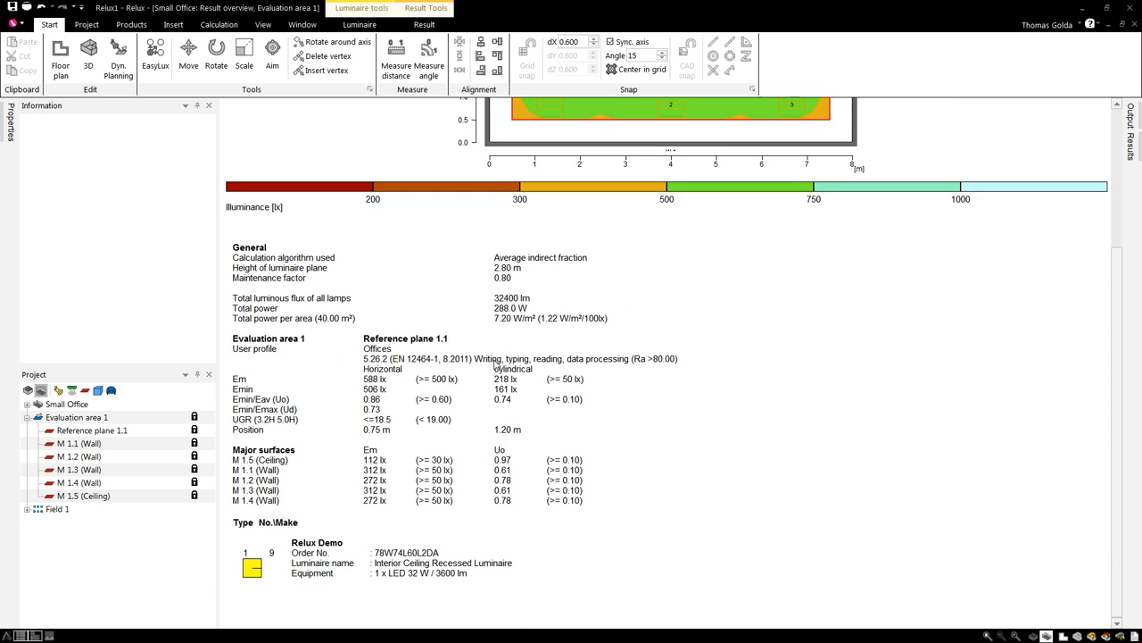
{"action": "scroll", "coordinate": [489, 379], "scroll_direction": "up", "scroll_amount": 1}
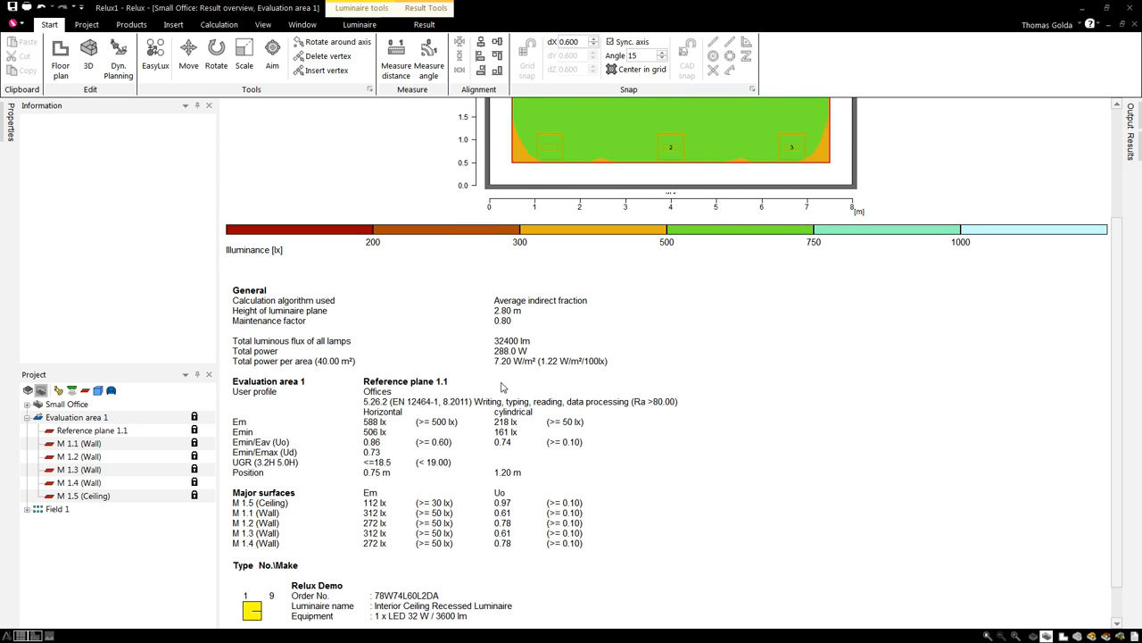
{"action": "scroll", "coordinate": [571, 339], "scroll_direction": "up", "scroll_amount": 4}
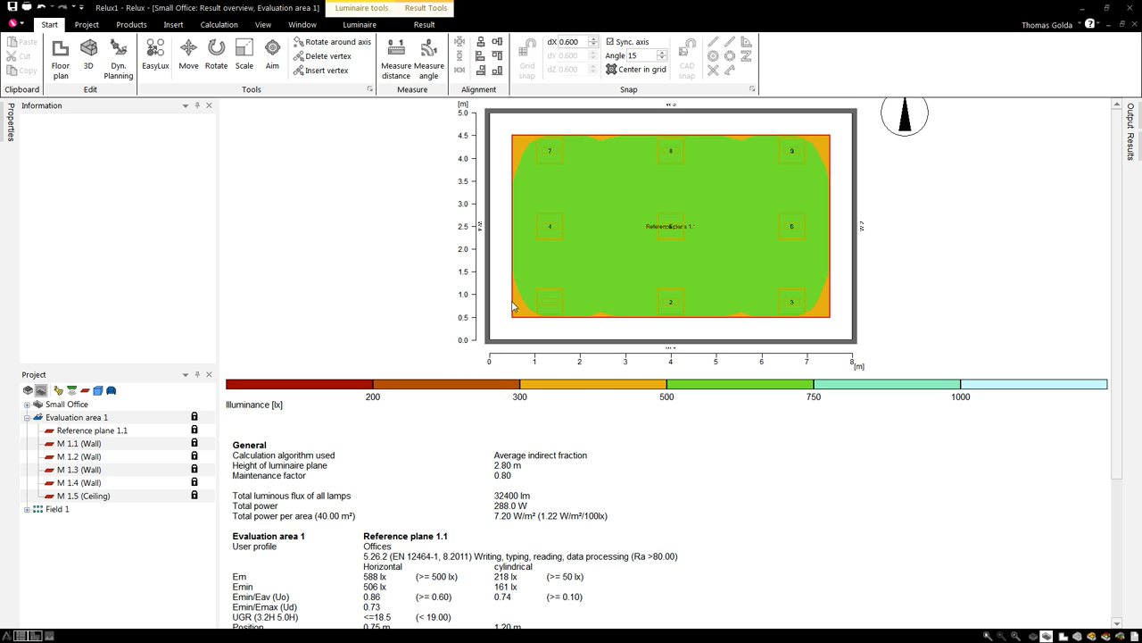
{"action": "scroll", "coordinate": [494, 375], "scroll_direction": "down", "scroll_amount": 2}
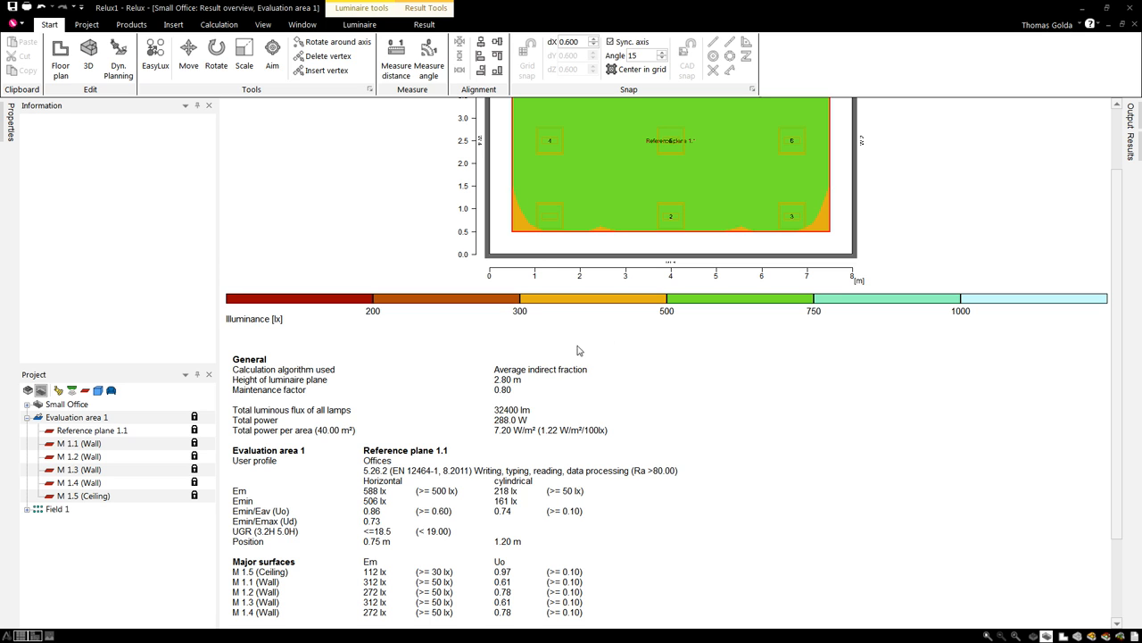
{"action": "scroll", "coordinate": [495, 416], "scroll_direction": "down", "scroll_amount": 3}
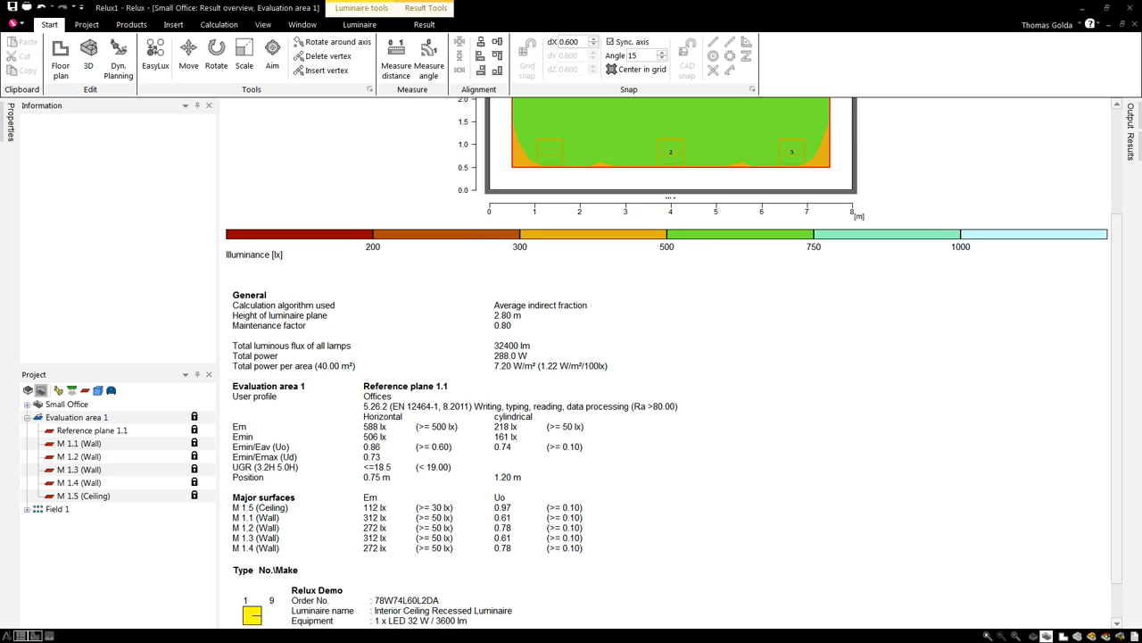